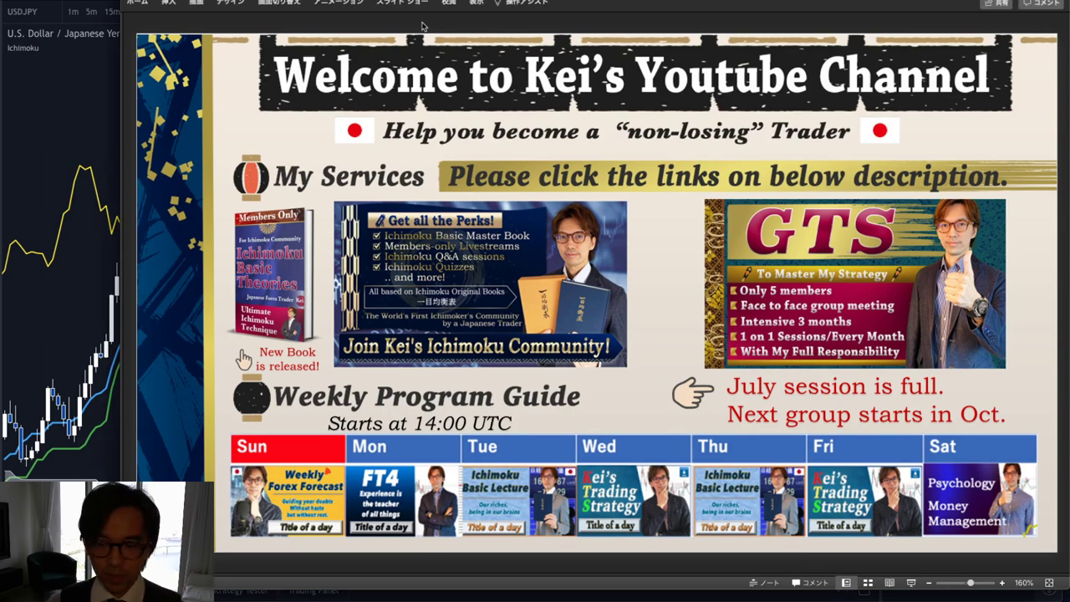
- Show the disclaimer and channel service slides, bring up the "utc now" search result beside the program guide, and dismiss it
key("Page_Down")
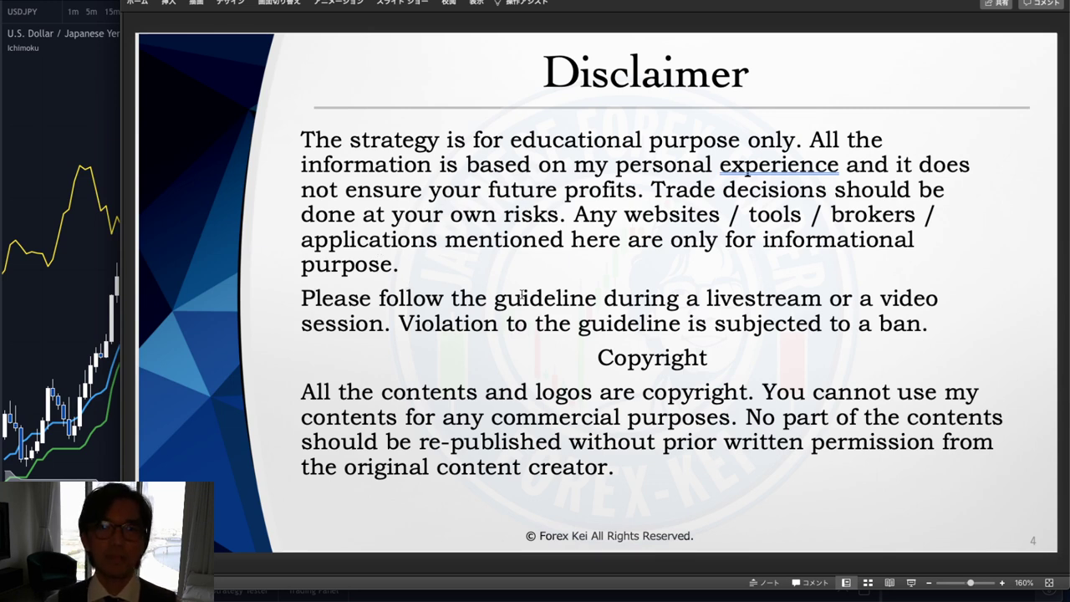
key("Page_Down")
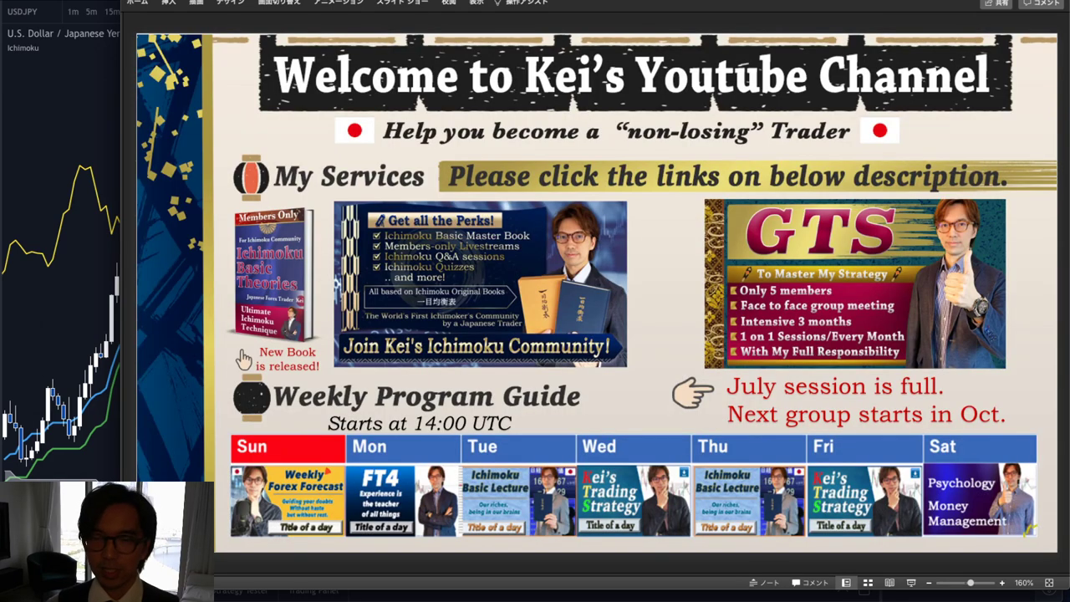
key("super+Tab")
left_click_drag(715, 164, 630, 61)
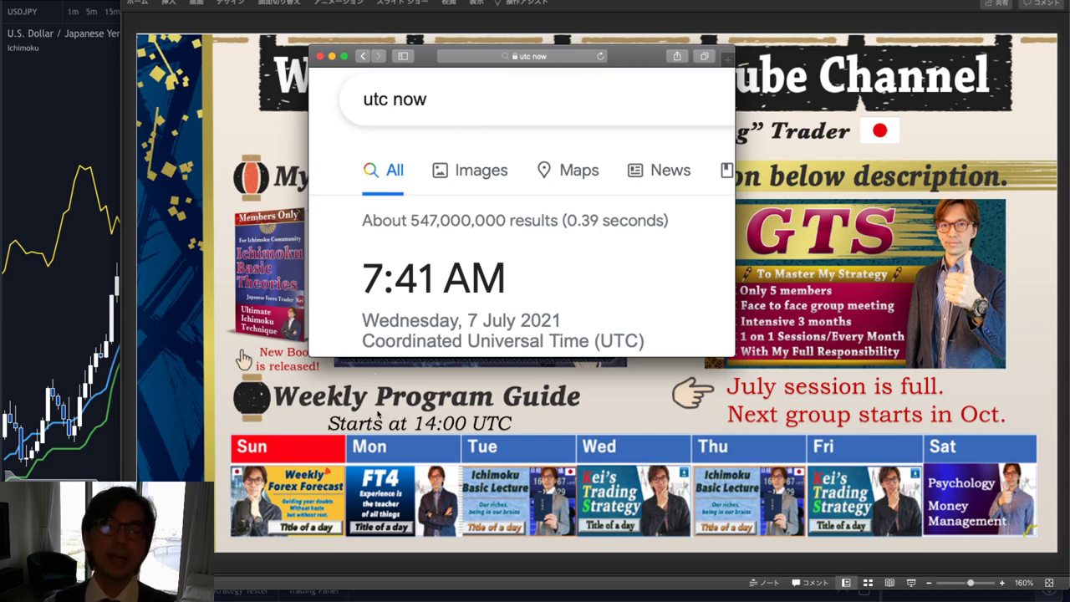
double_click(636, 60)
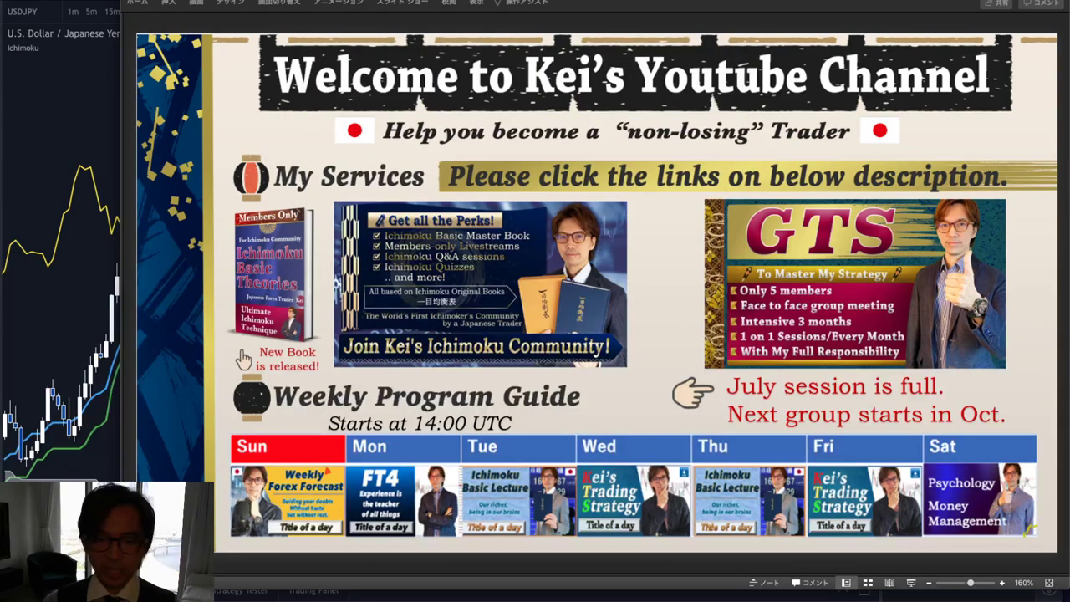
- Switch to the USDJPY daily chart and frame the recent candles with the projected Ichimoku cloud
left_click(49, 111)
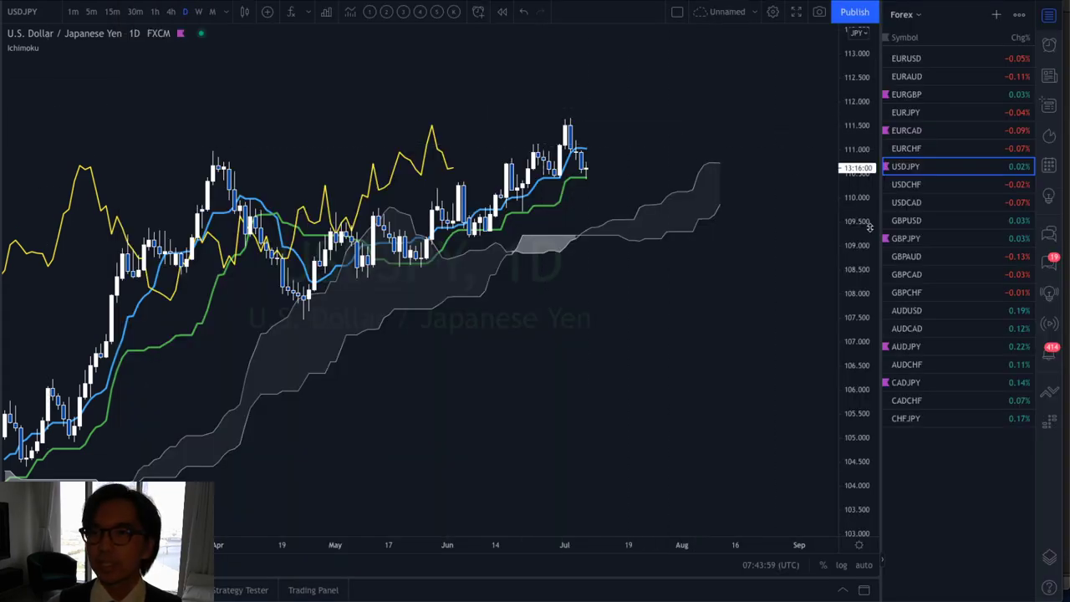
left_click_drag(869, 243, 860, 216)
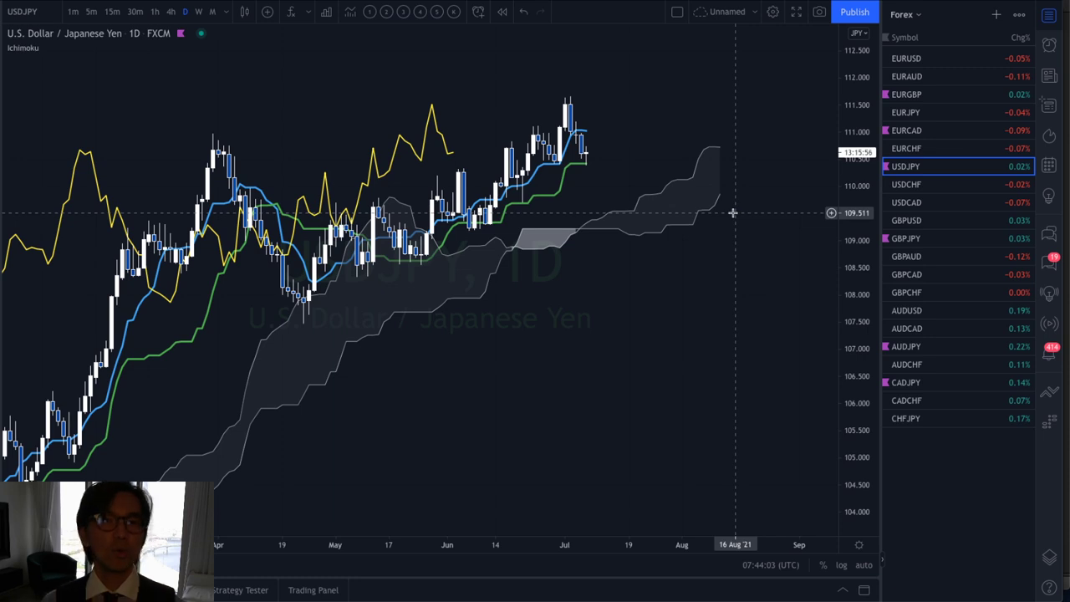
left_click_drag(733, 213, 759, 249)
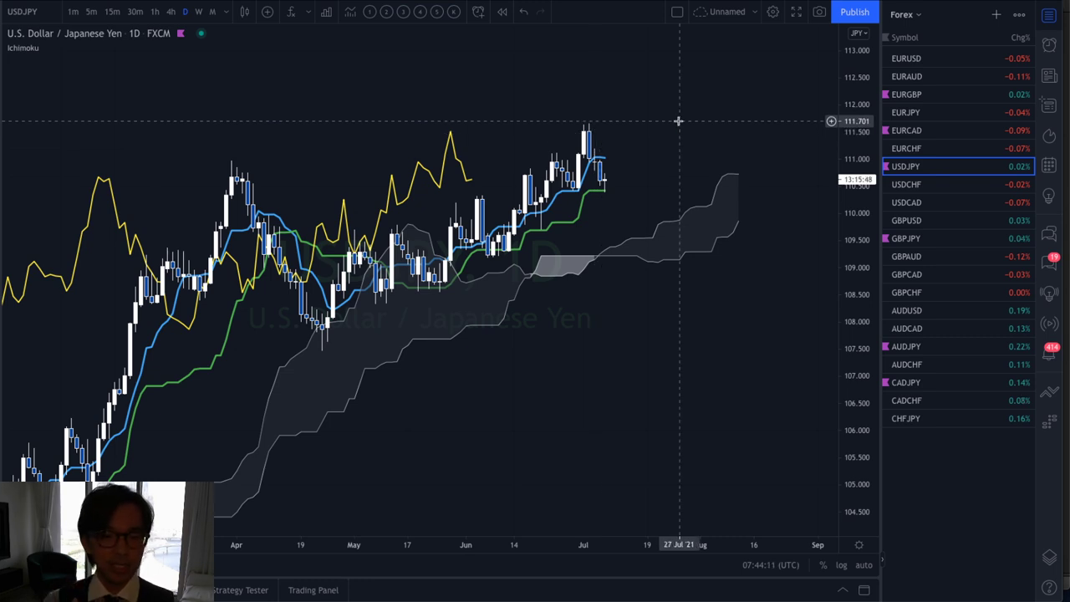
left_click_drag(634, 113, 626, 114)
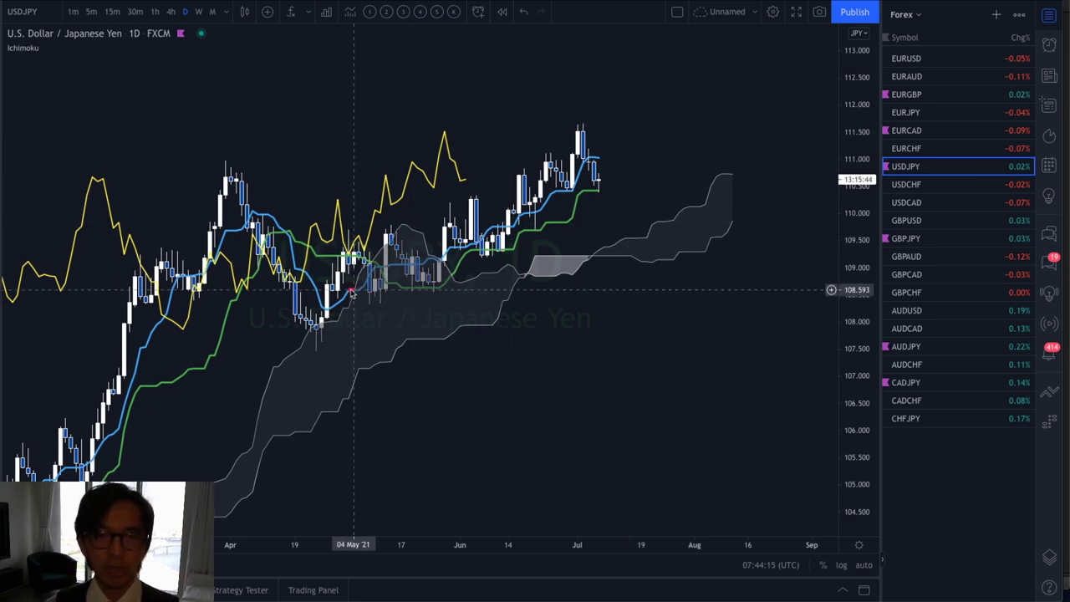
- Sketch a rising zigzag from the late-April low to the latest candle, ending in an upward arrow near 112.000, and clear it
mouse_move(320, 325)
left_mouse_down()
mouse_move(339, 250)
mouse_move(369, 299)
mouse_move(393, 230)
mouse_move(431, 285)
mouse_move(465, 202)
mouse_move(493, 255)
mouse_move(562, 179)
mouse_move(580, 140)
mouse_move(600, 190)
mouse_move(651, 95)
mouse_move(661, 119)
left_mouse_up()
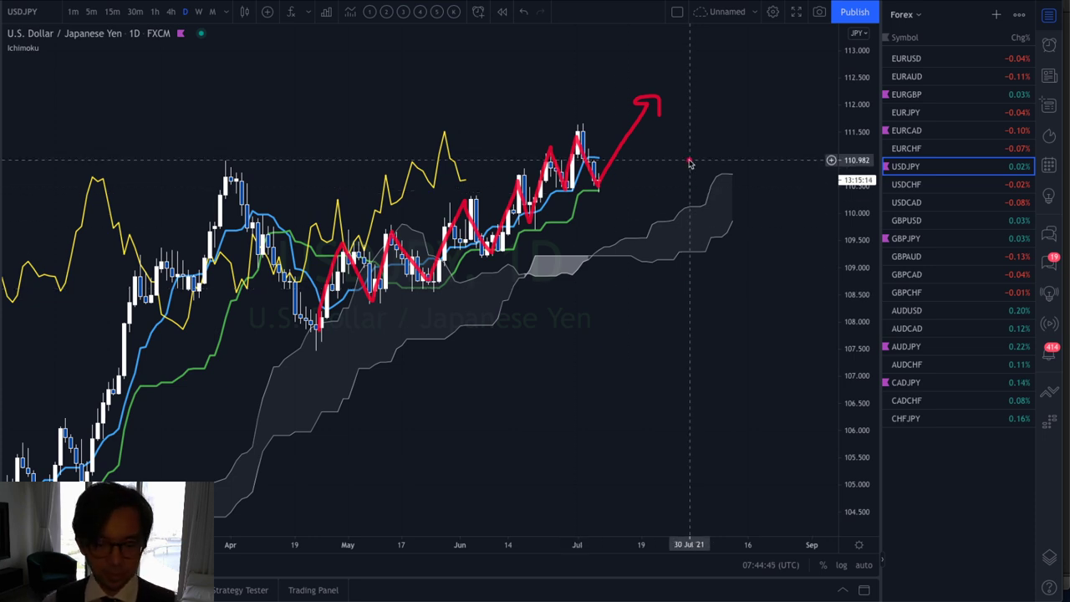
key("Escape")
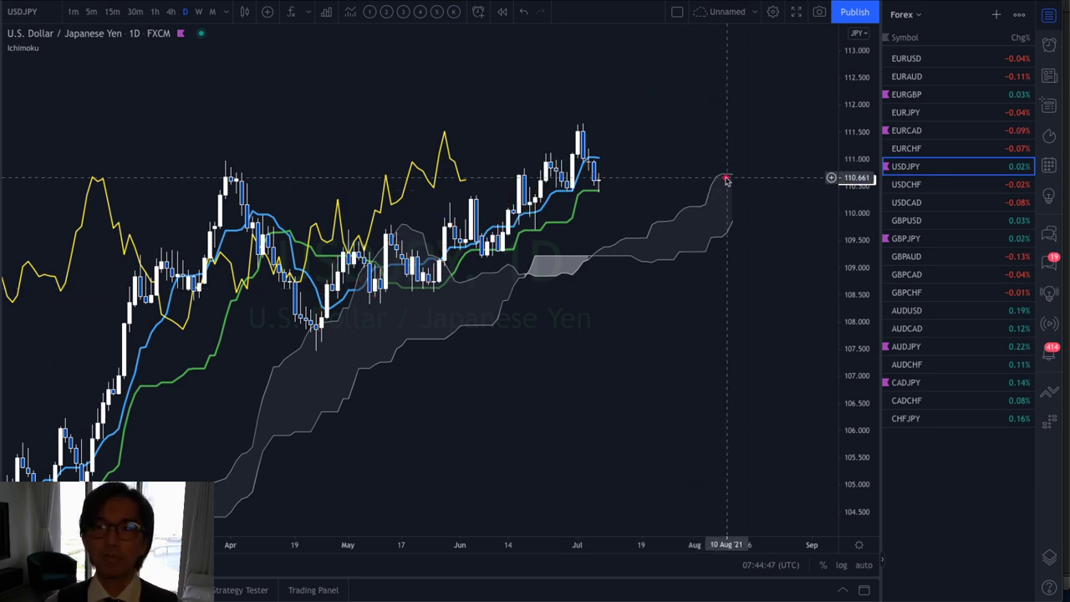
- Sketch direction arrows beside the projected cloud's two edges and the green base line, plus a falling arrow from the latest candle
mouse_move(710, 280)
left_mouse_down()
mouse_move(739, 238)
mouse_move(749, 248)
left_mouse_up()
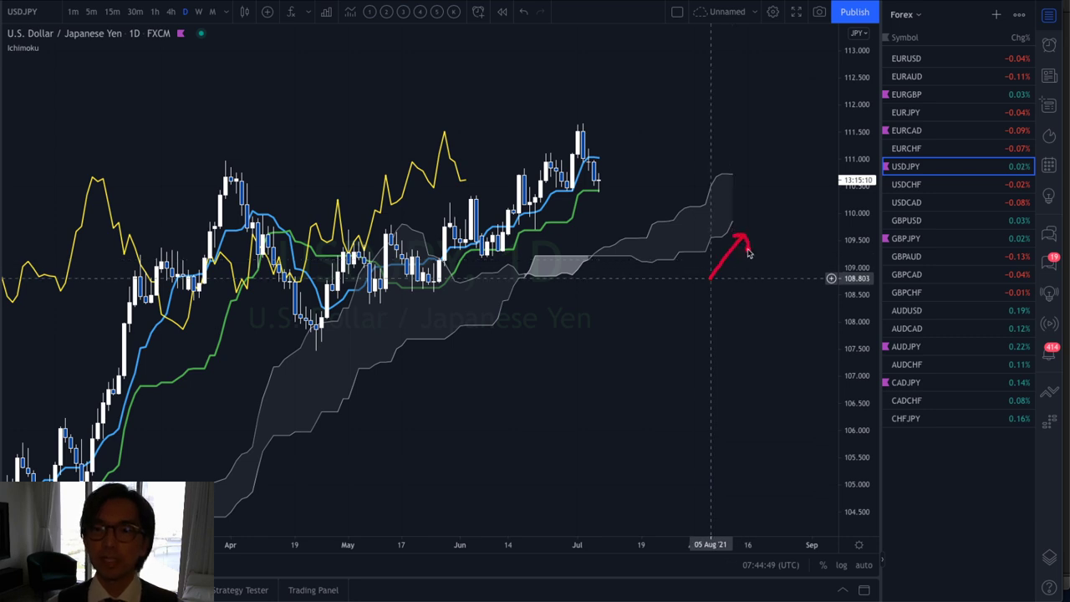
left_click_drag(707, 157, 739, 163)
mouse_move(574, 215)
left_mouse_down()
mouse_move(617, 212)
mouse_move(611, 219)
left_mouse_up()
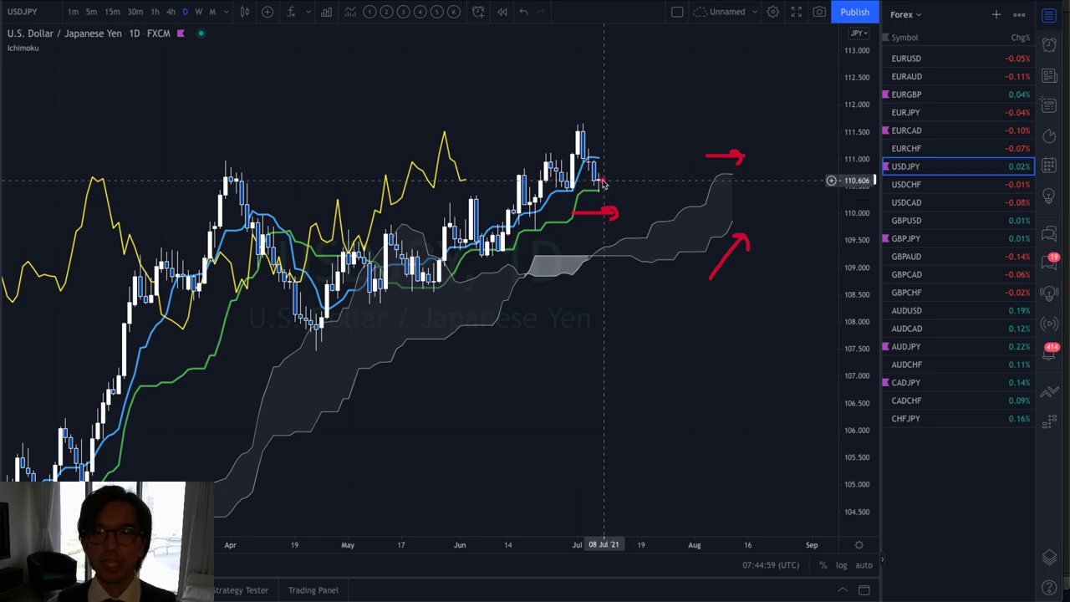
mouse_move(602, 180)
left_mouse_down()
mouse_move(640, 220)
mouse_move(631, 228)
left_mouse_up()
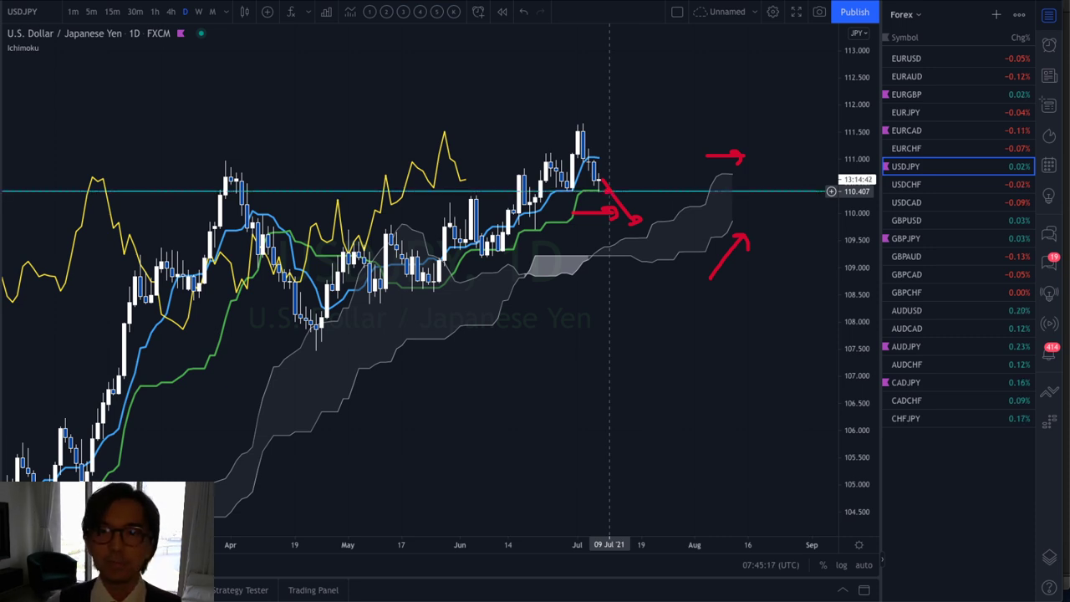
- Add a horizontal line at 110.407 and mark the scenarios around it with a crossed-out fall and rising arrows from the latest candle
key("alt+h")
left_click_drag(637, 194, 635, 219)
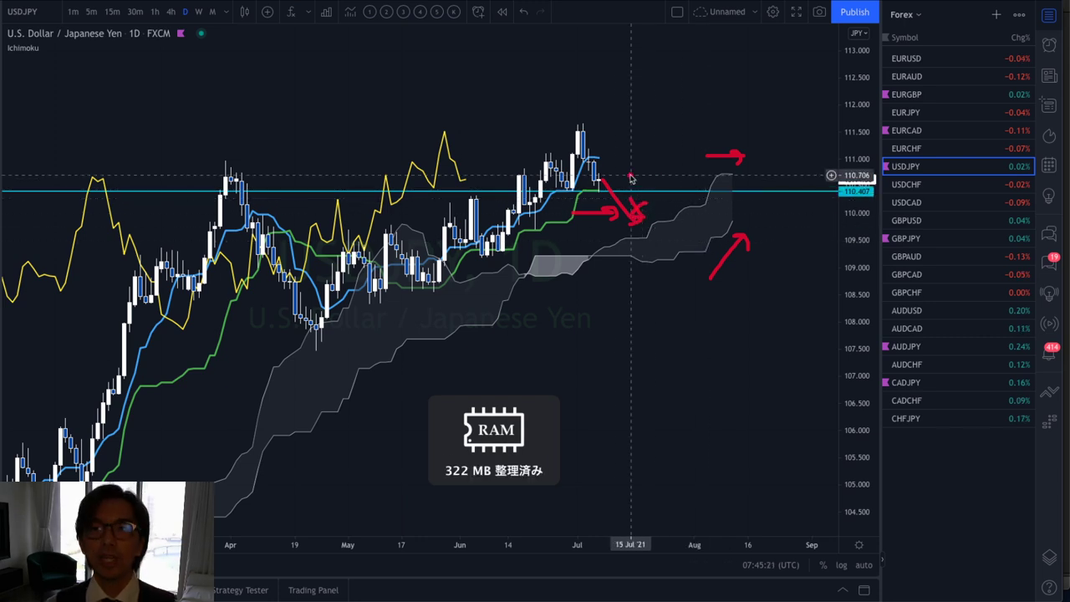
mouse_move(603, 181)
left_mouse_down()
mouse_move(631, 126)
mouse_move(639, 138)
left_mouse_up()
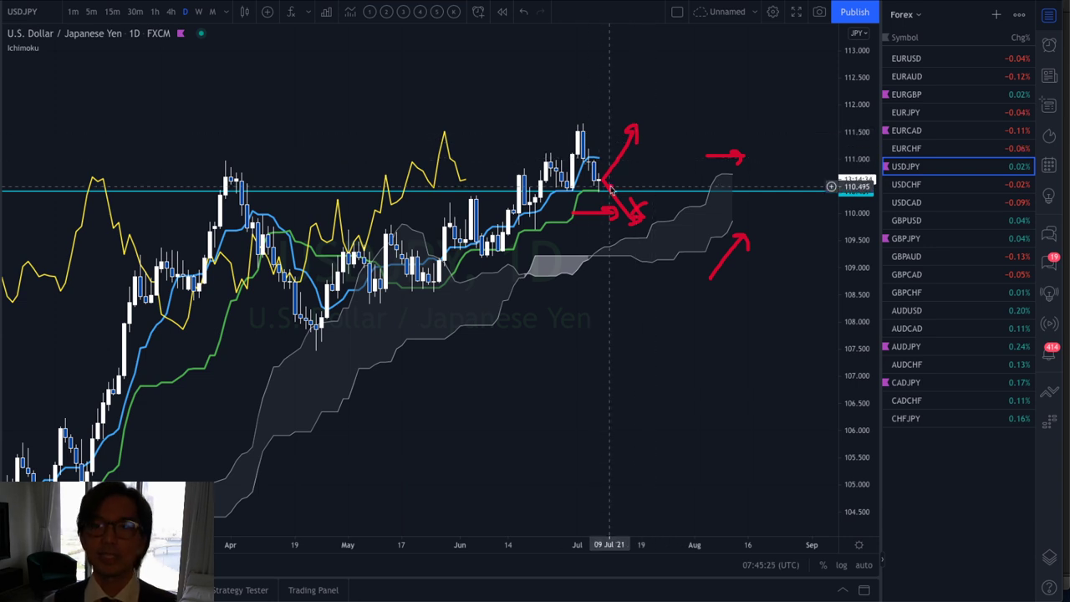
left_click_drag(635, 182, 655, 179)
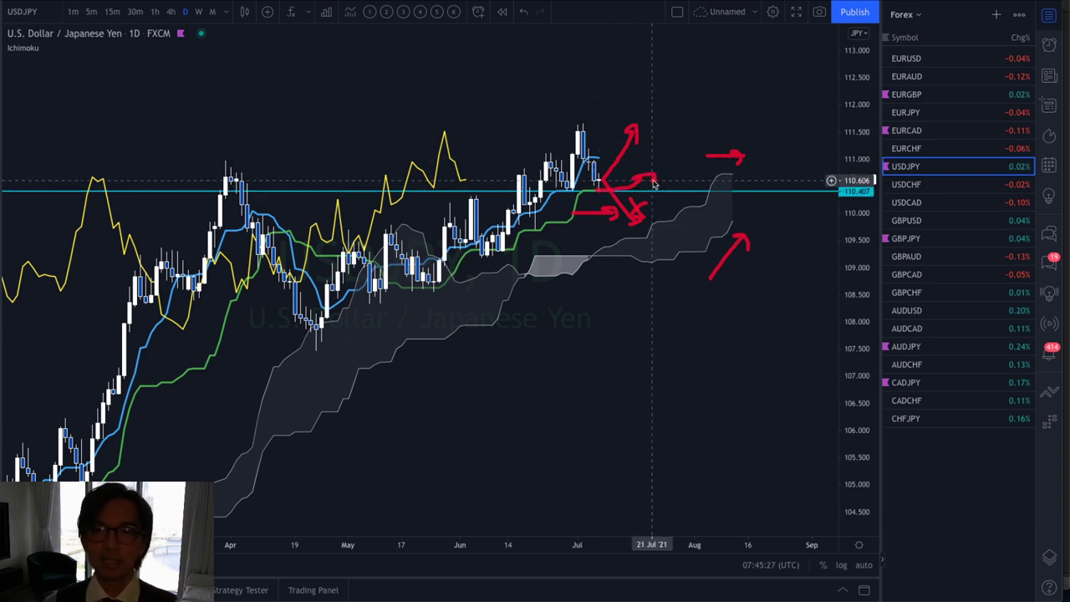
- Sketch a rising arrow at the projected cloud and a zigzag from the early-June low to the latest candle, and clear all sketches
mouse_move(733, 195)
left_mouse_down()
mouse_move(773, 176)
mouse_move(764, 186)
left_mouse_up()
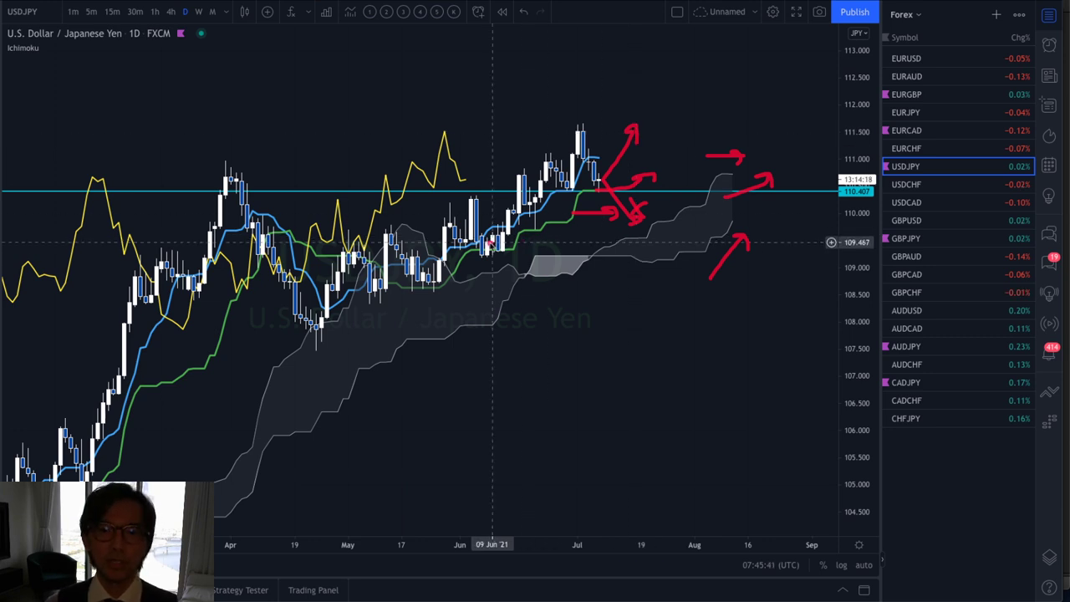
mouse_move(487, 253)
left_mouse_down()
mouse_move(512, 190)
mouse_move(543, 172)
mouse_move(565, 189)
mouse_move(592, 167)
mouse_move(599, 182)
left_mouse_up()
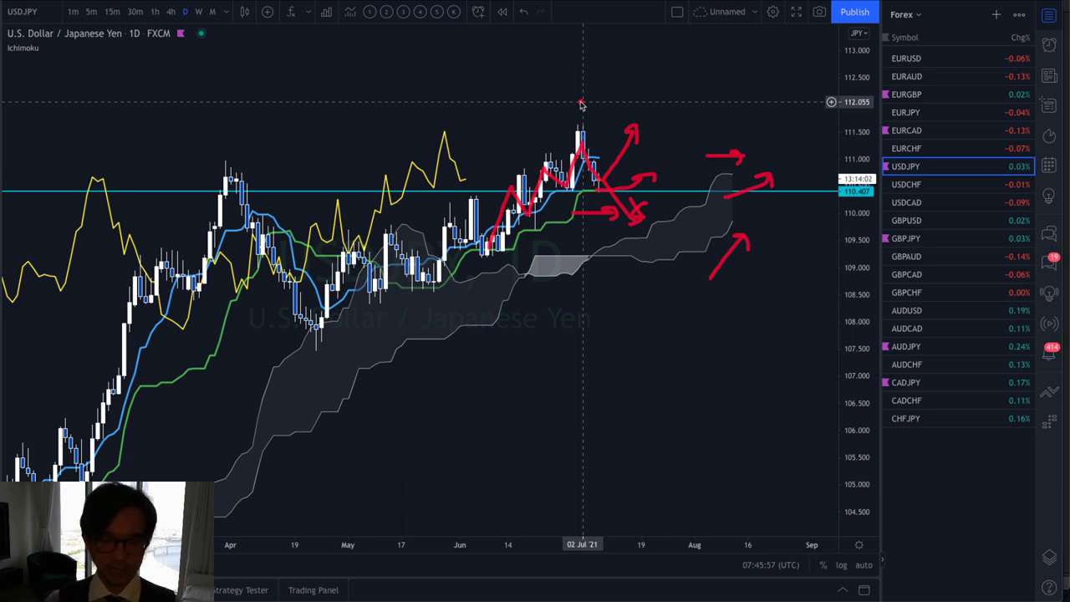
key("Escape")
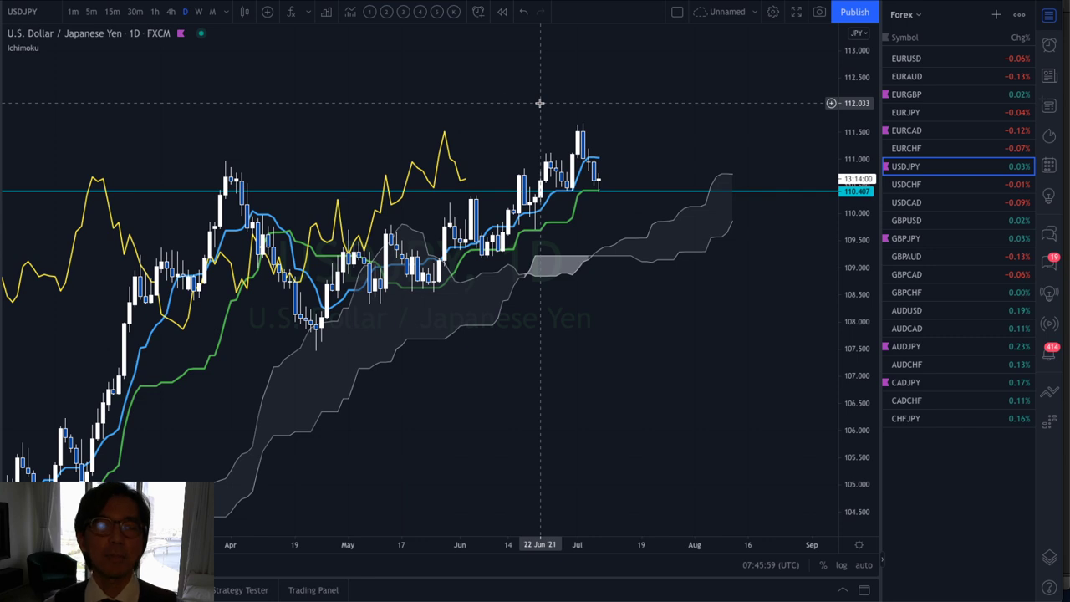
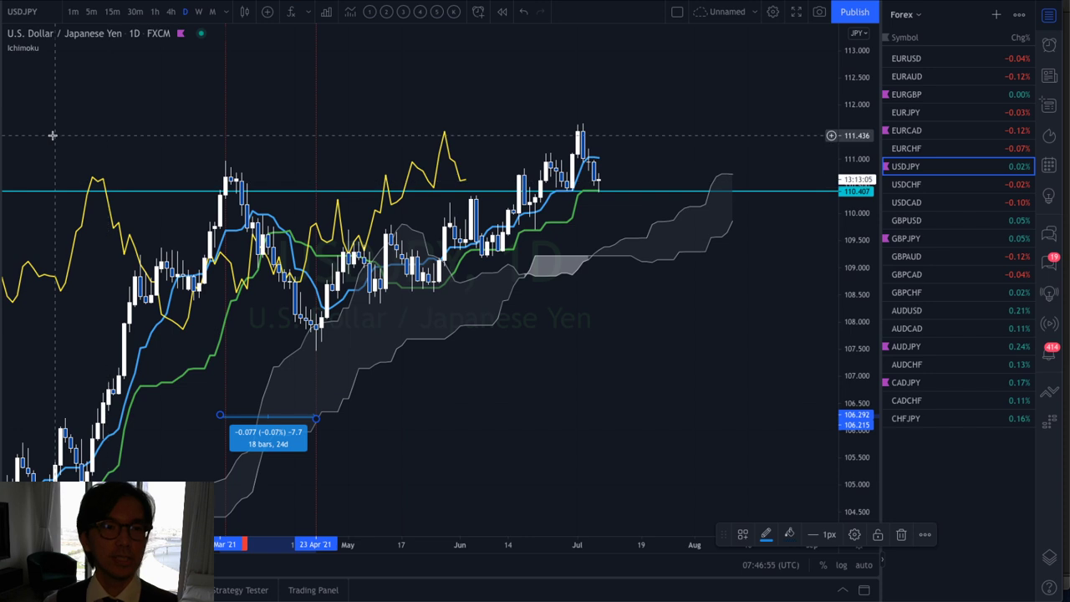
- Mark 11 May '21 with a vertical line, measure the span to it from the late-April low, and sketch the swing between them
left_click(322, 353)
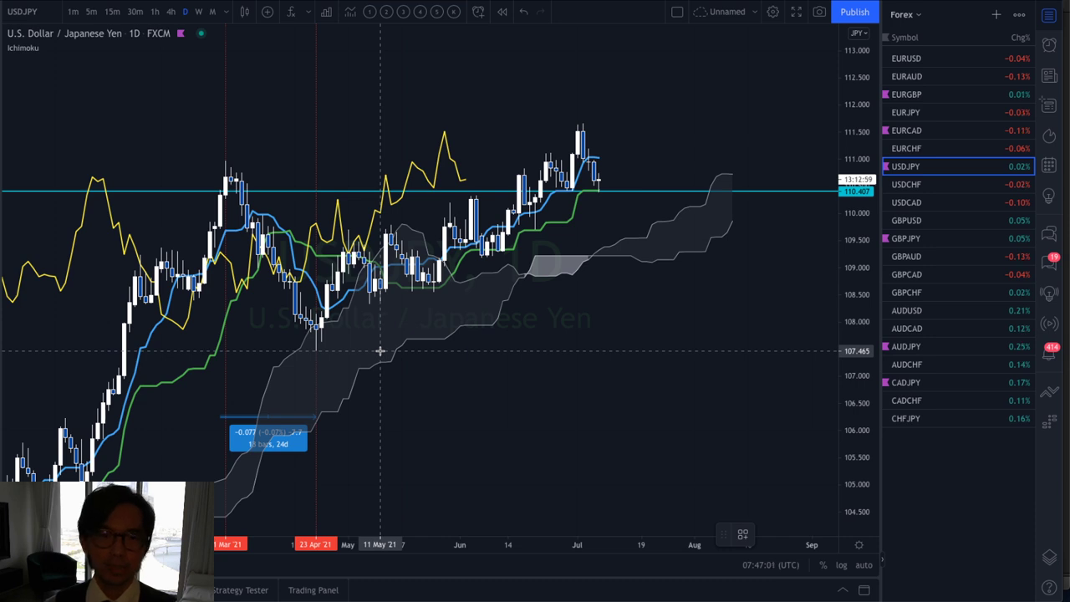
left_click(308, 408, "shift")
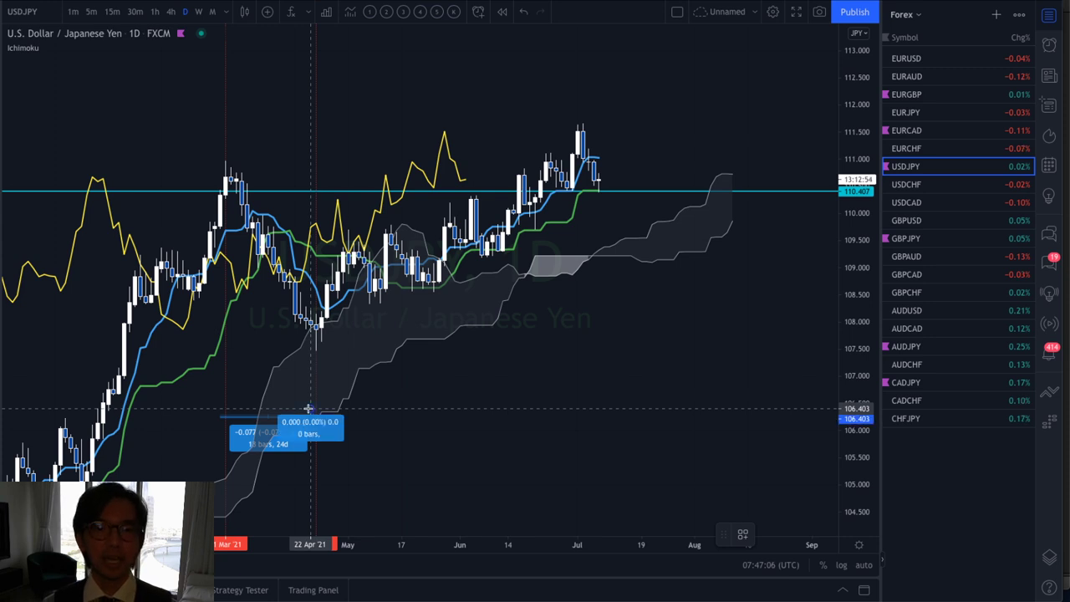
left_click(379, 410)
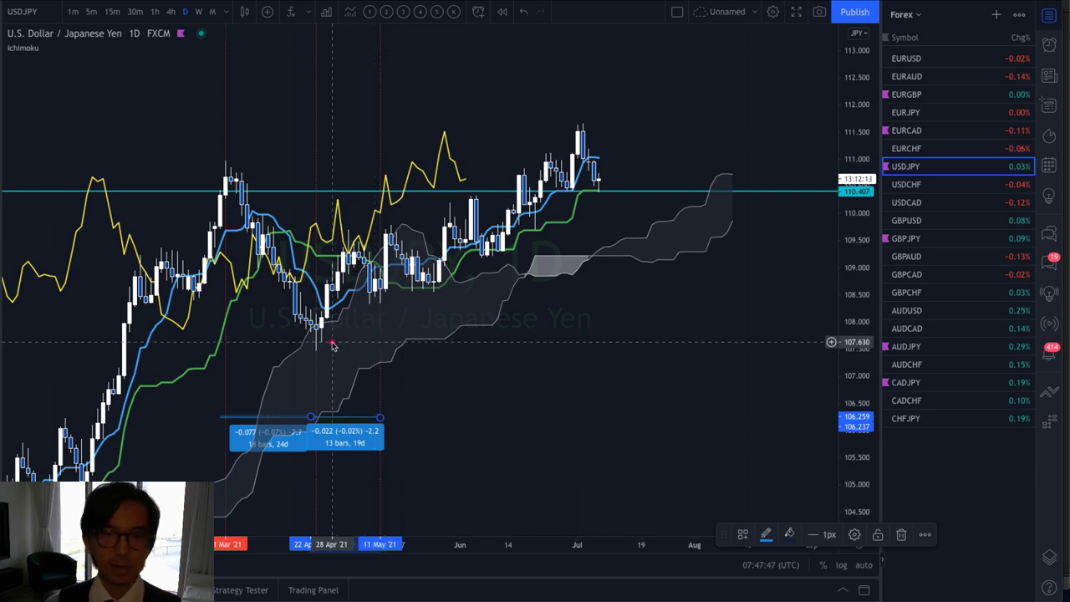
left_click_drag(328, 299, 347, 230)
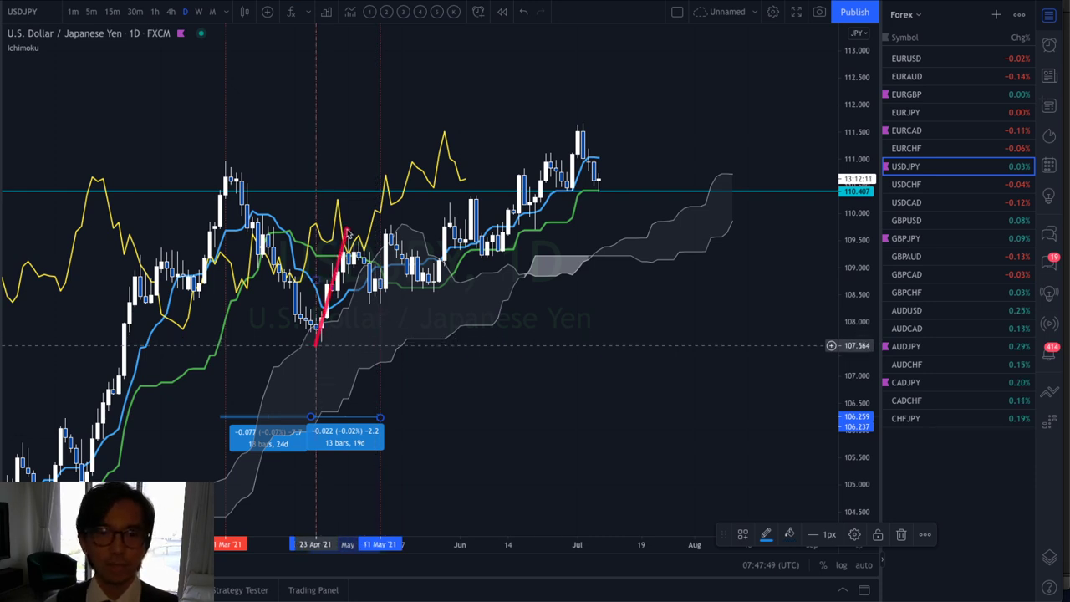
left_click_drag(374, 285, 382, 302)
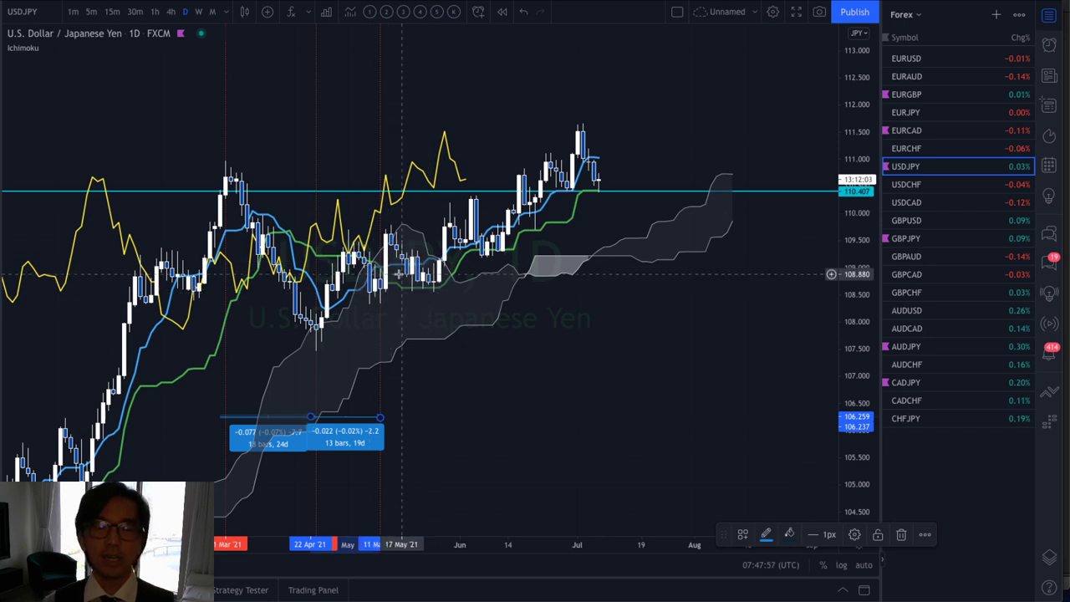
- Mark 25 May '21 with a vertical line, measure the span from the 10–11 May low to it, and sketch over the swing
left_click(434, 343)
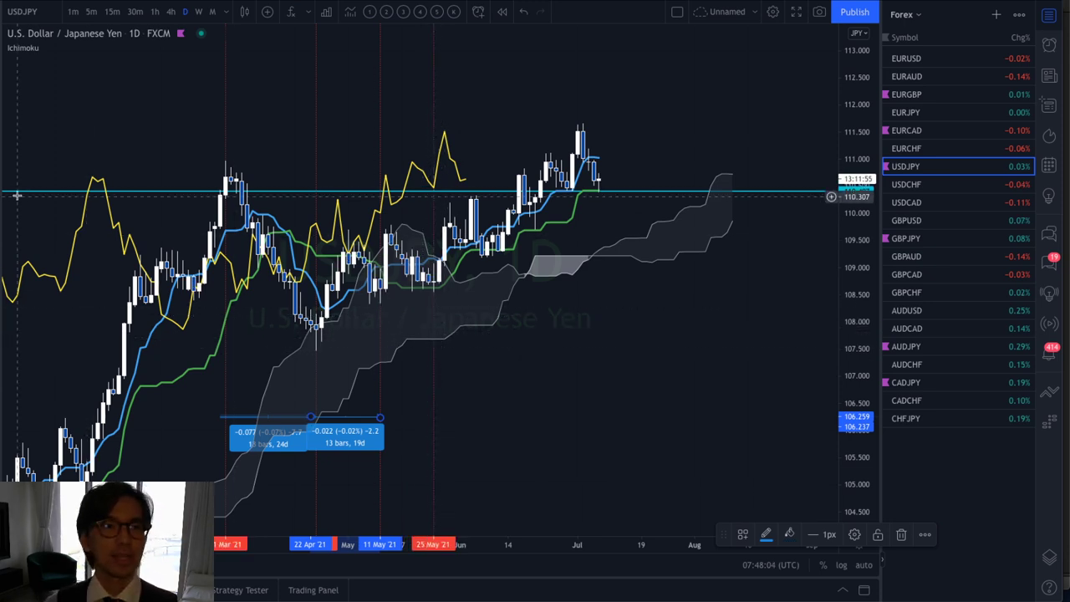
left_click(371, 363)
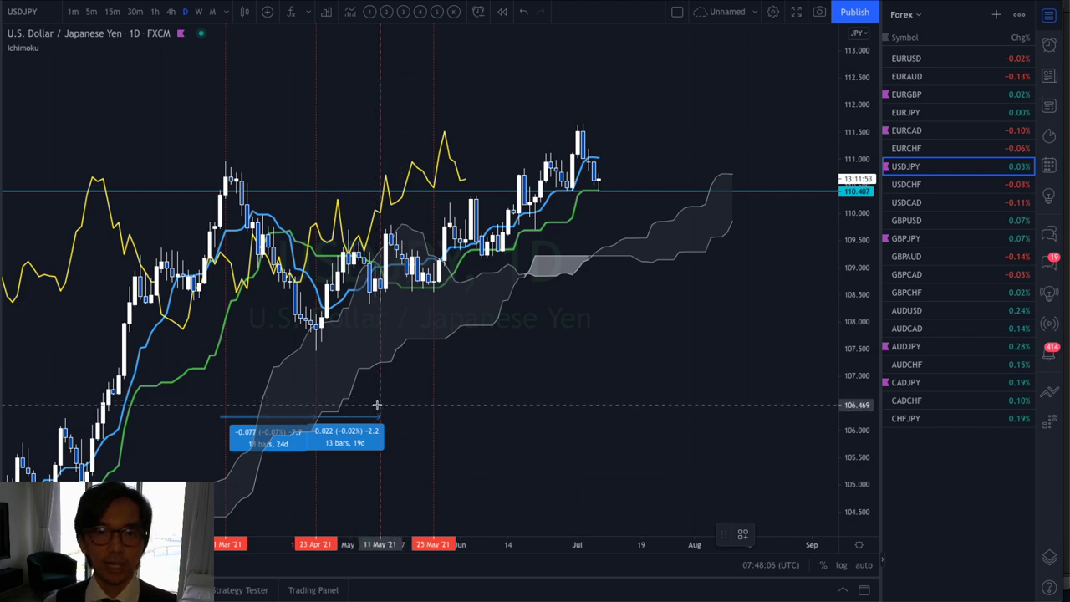
left_click(375, 407)
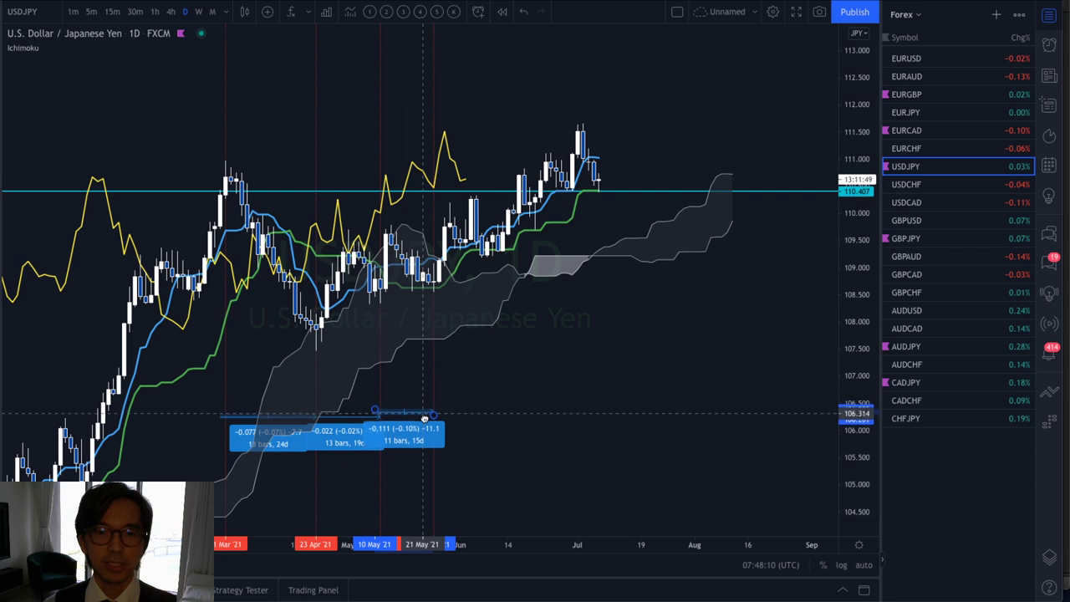
left_click(429, 418)
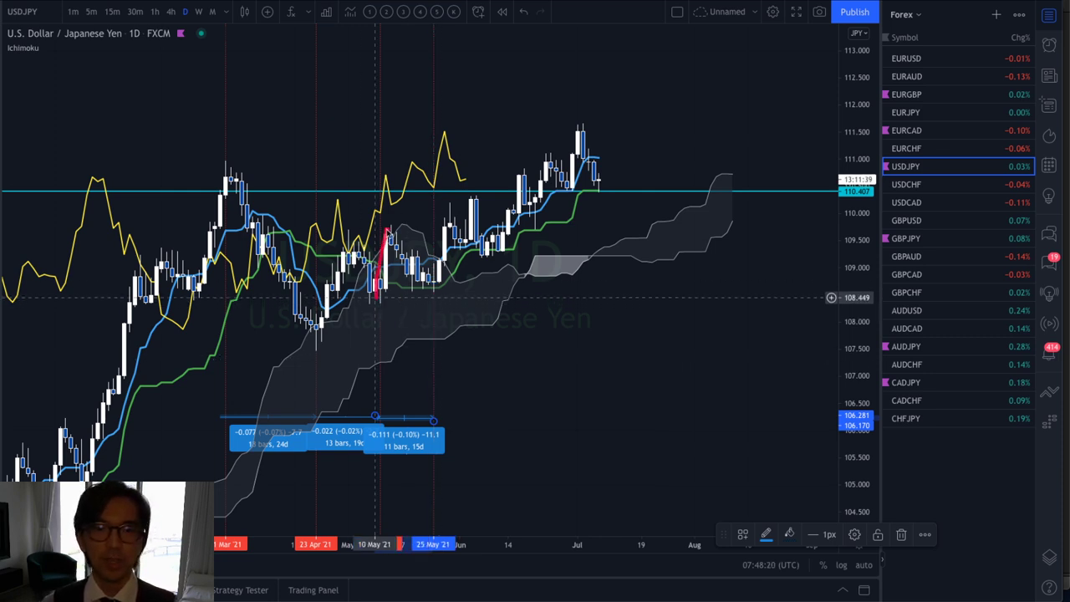
left_click_drag(333, 272, 316, 343)
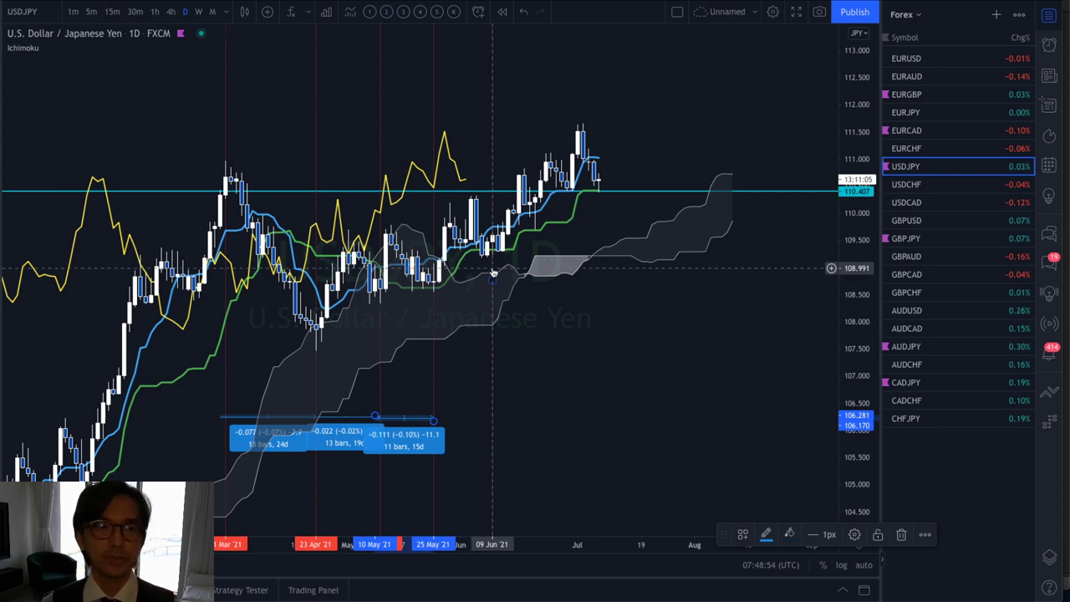
- Mark 09 Jun '21 with a vertical line, measure the span from 24 May to it, and sketch the rise and fall between them
left_click(456, 332)
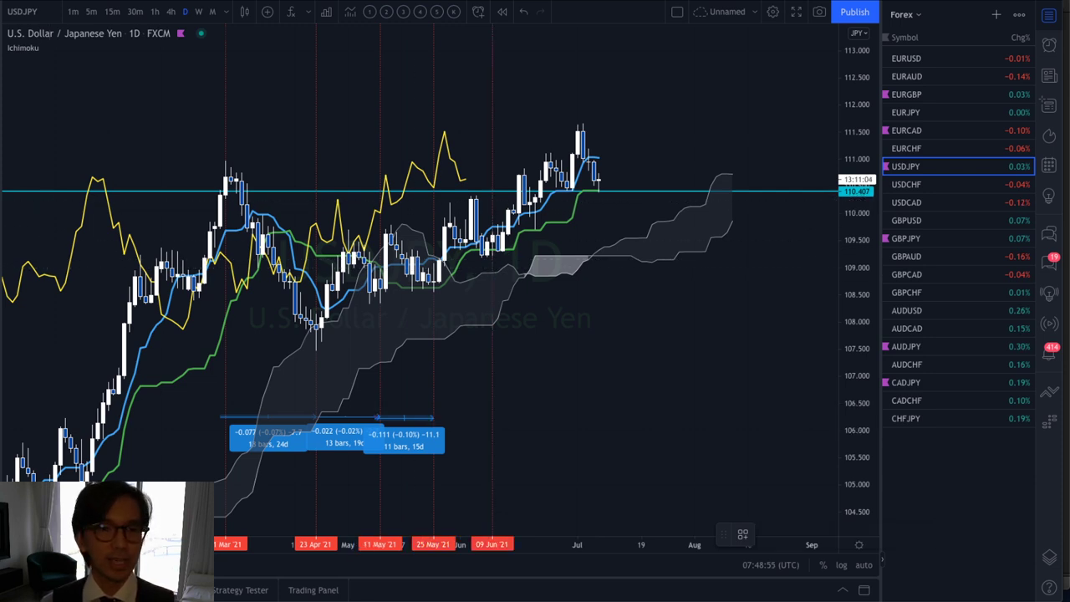
left_click(428, 402, "shift")
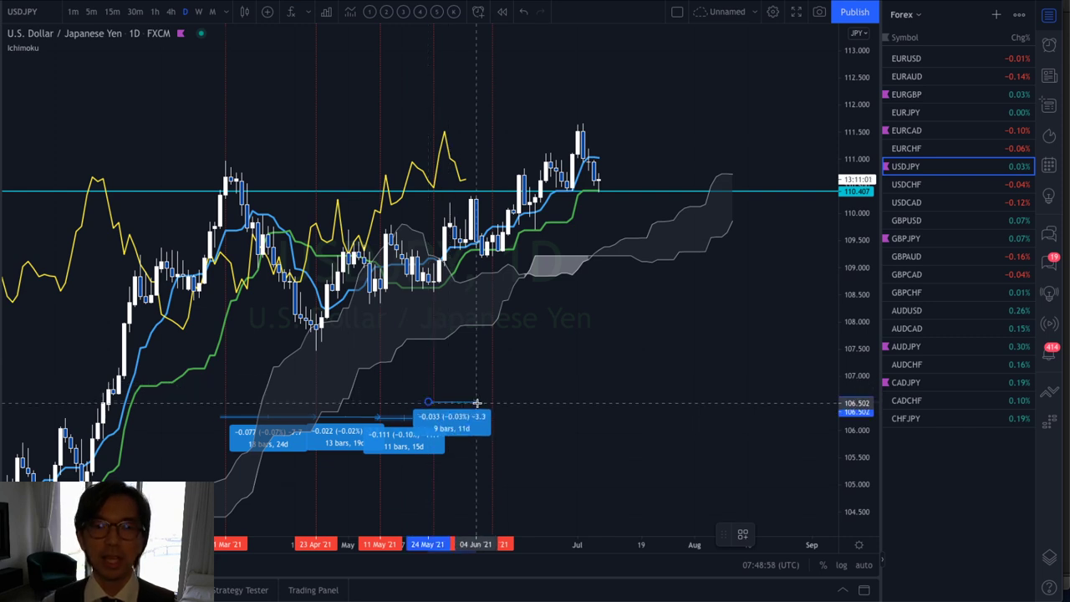
left_click(492, 405)
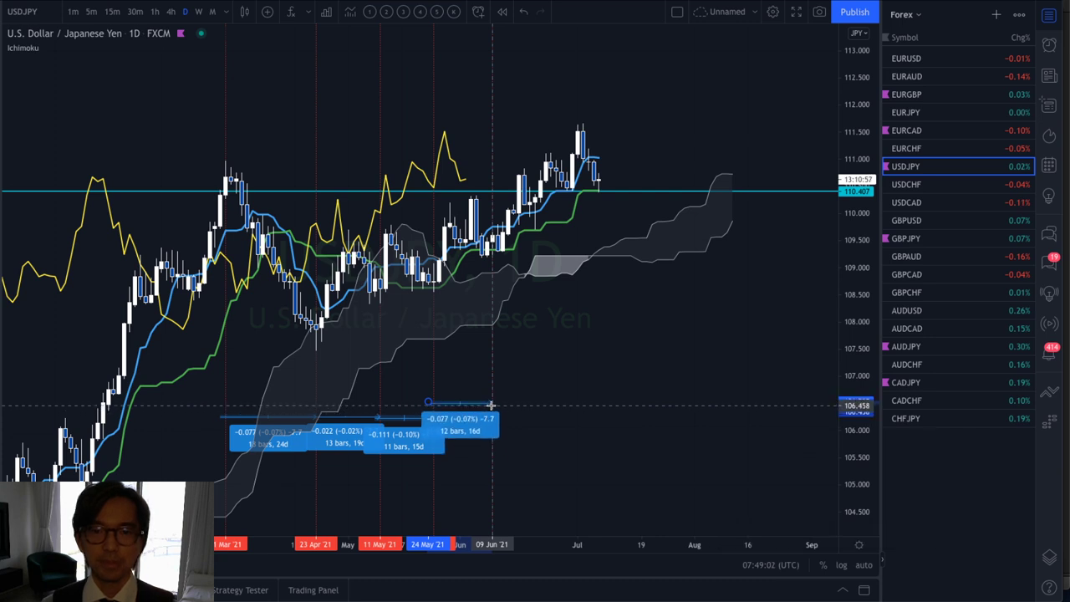
left_click(482, 408)
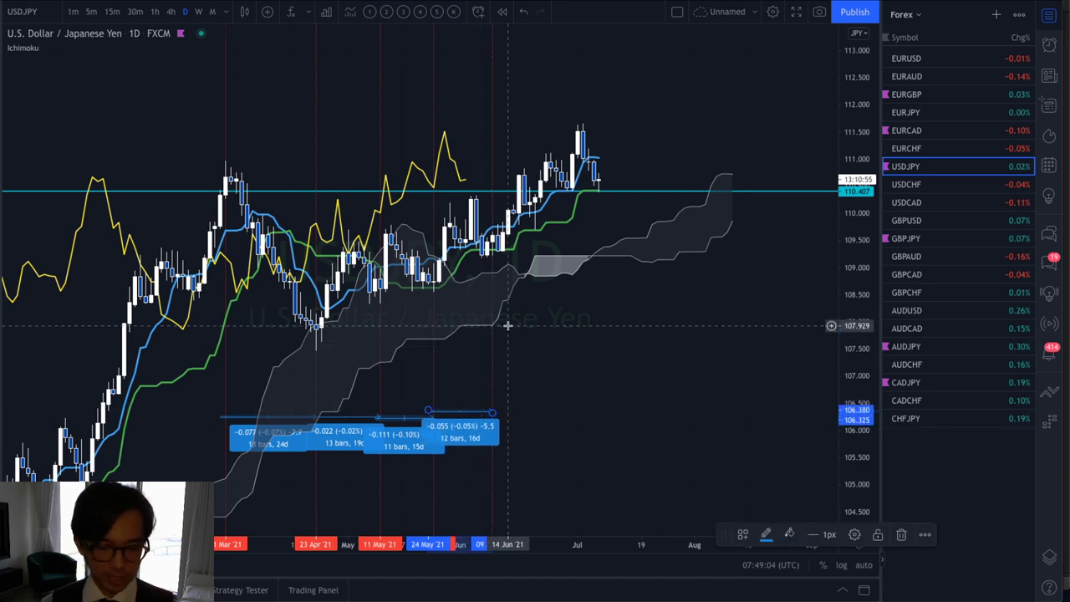
mouse_move(424, 277)
left_mouse_down()
mouse_move(471, 213)
mouse_move(494, 261)
left_mouse_up()
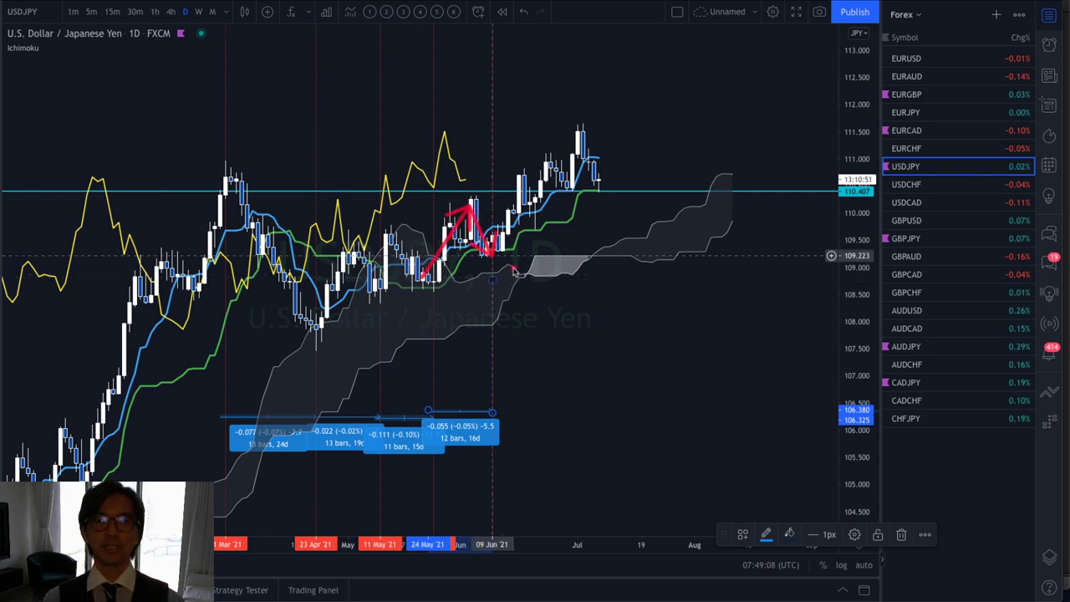
- Clear the sketch, mark 21 Jun '21 with a vertical line, and measure the span to it from the 8–9 June low
key("ctrl+z")
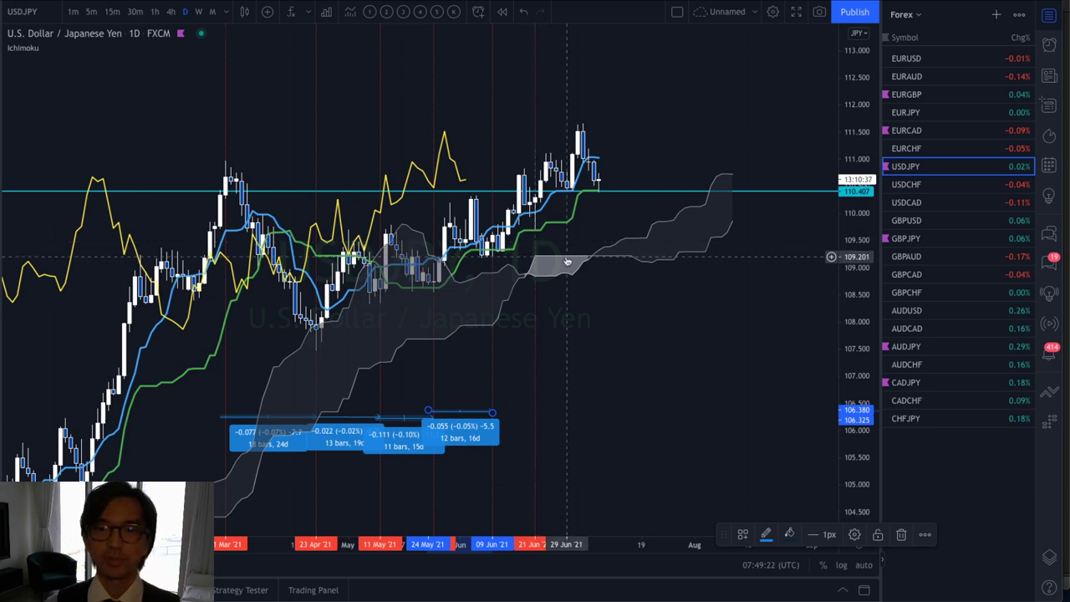
left_click(566, 256)
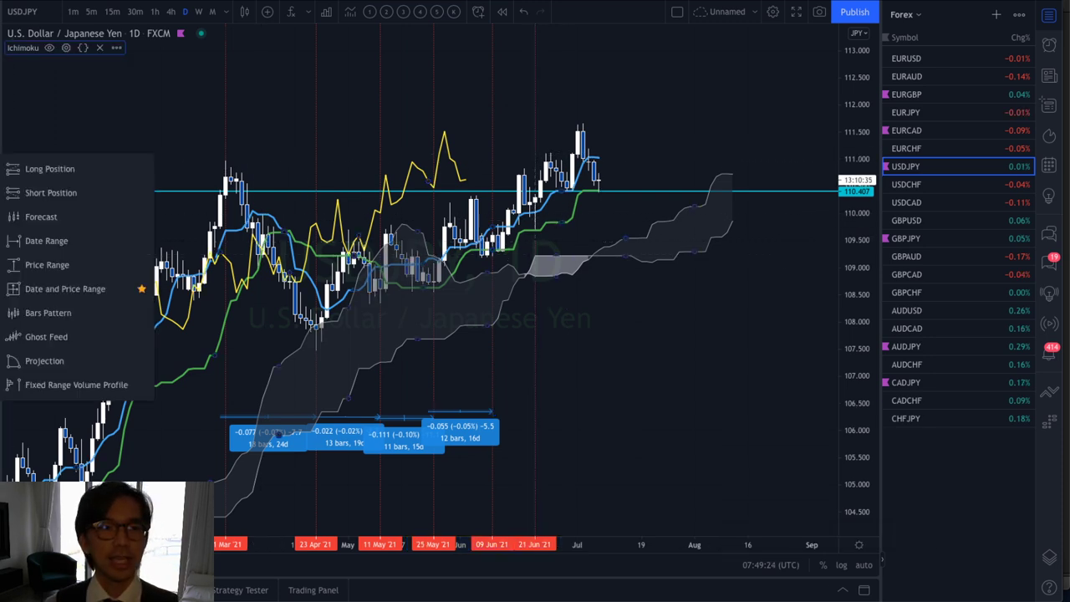
left_click(502, 359)
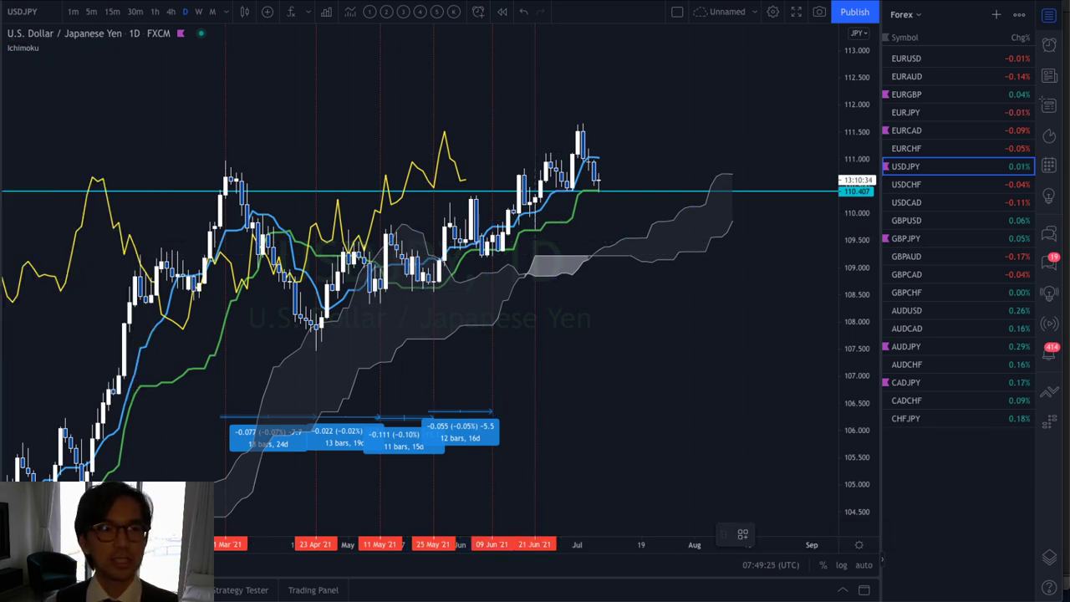
left_click(487, 404)
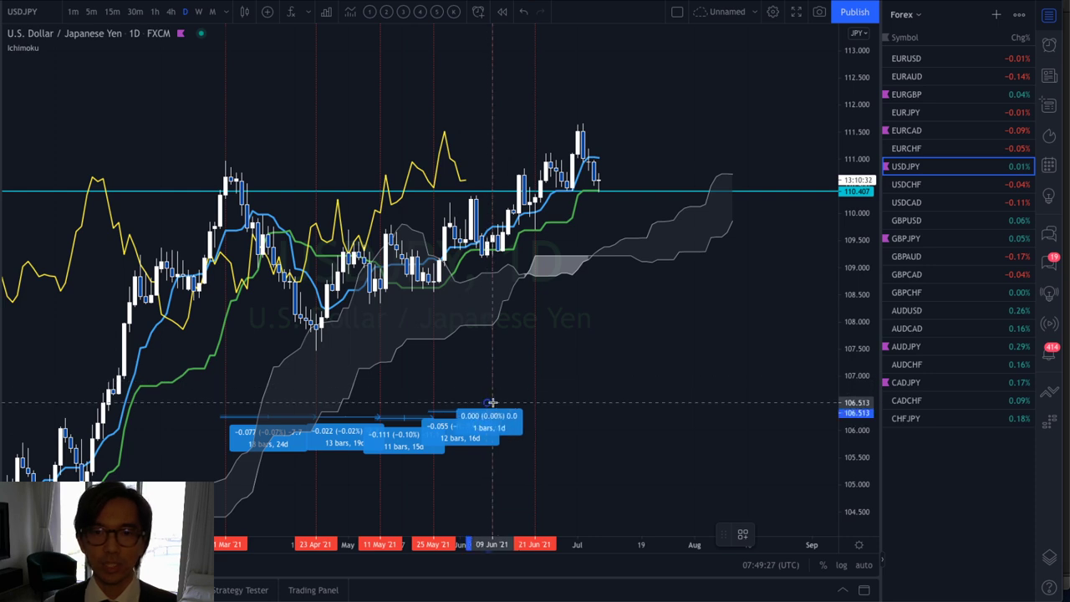
left_click(536, 404)
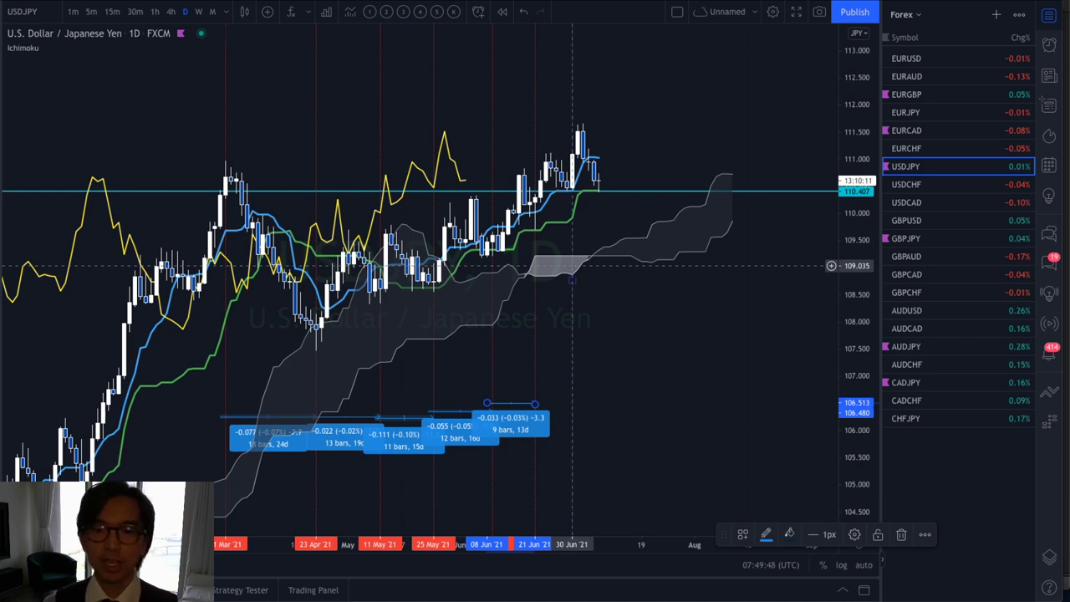
- Mark 30 Jun '21 with a vertical line and measure the span to it from 18 Jun '21
left_click(572, 270)
key("Escape")
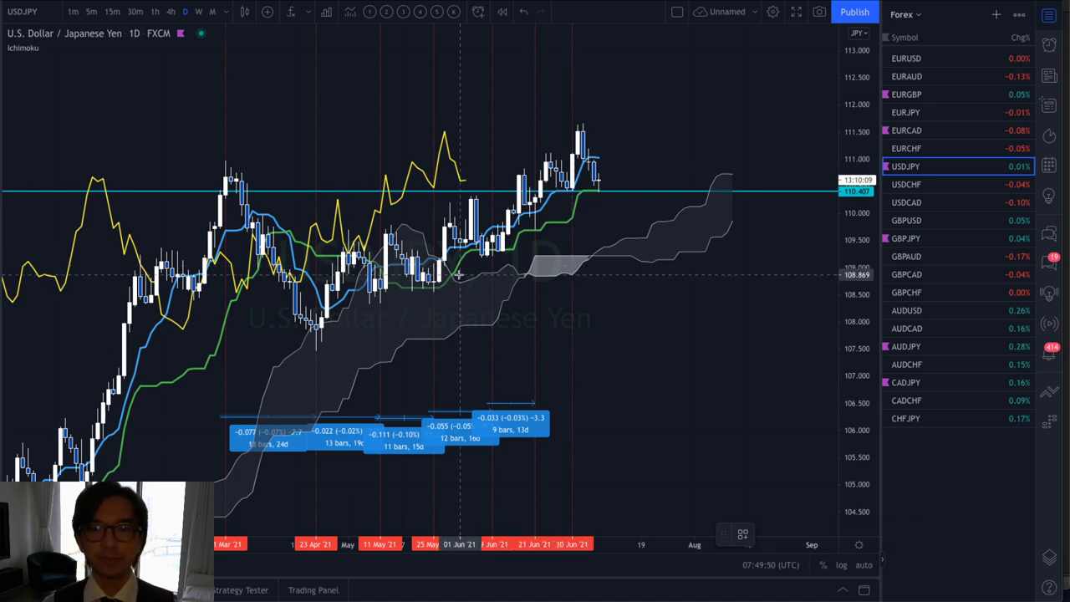
left_click(530, 375)
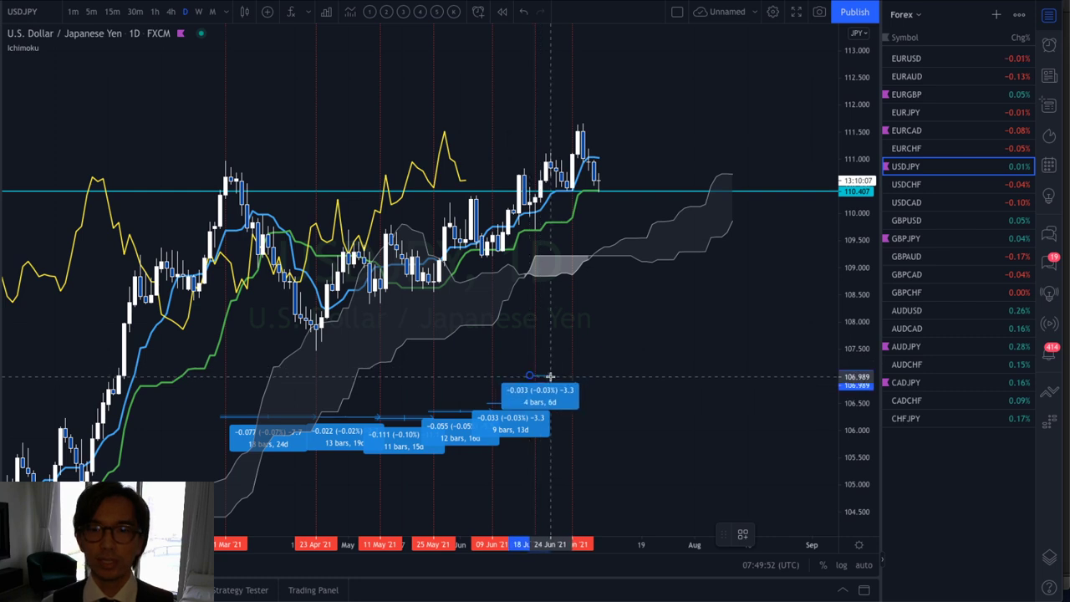
left_click(572, 380)
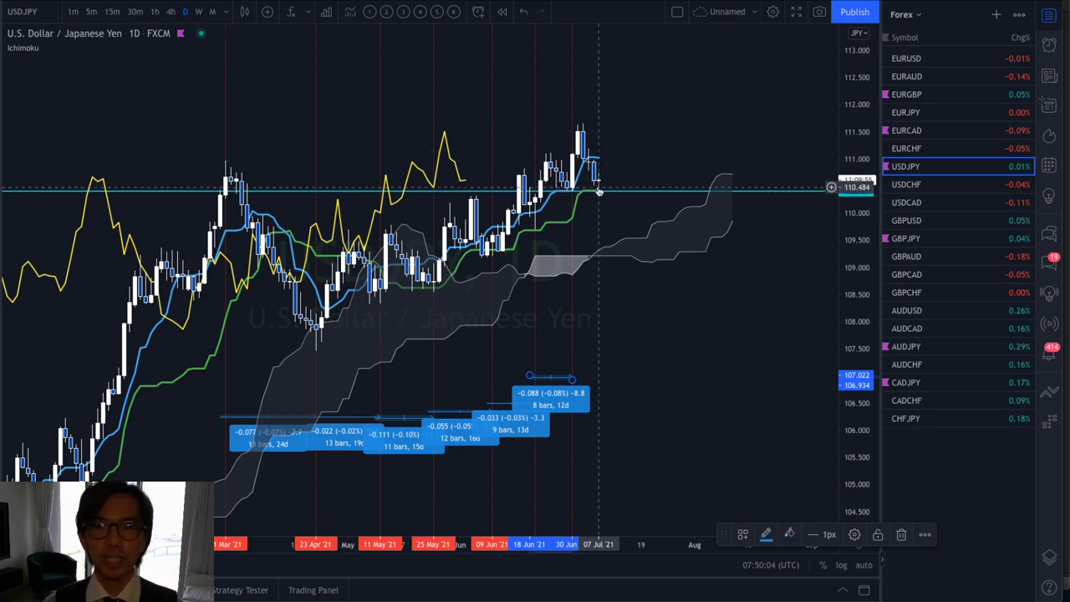
- Measure the span from 29 Jun '21 to the latest candle and mark 07 Jul '21 with a vertical line
left_click(547, 313)
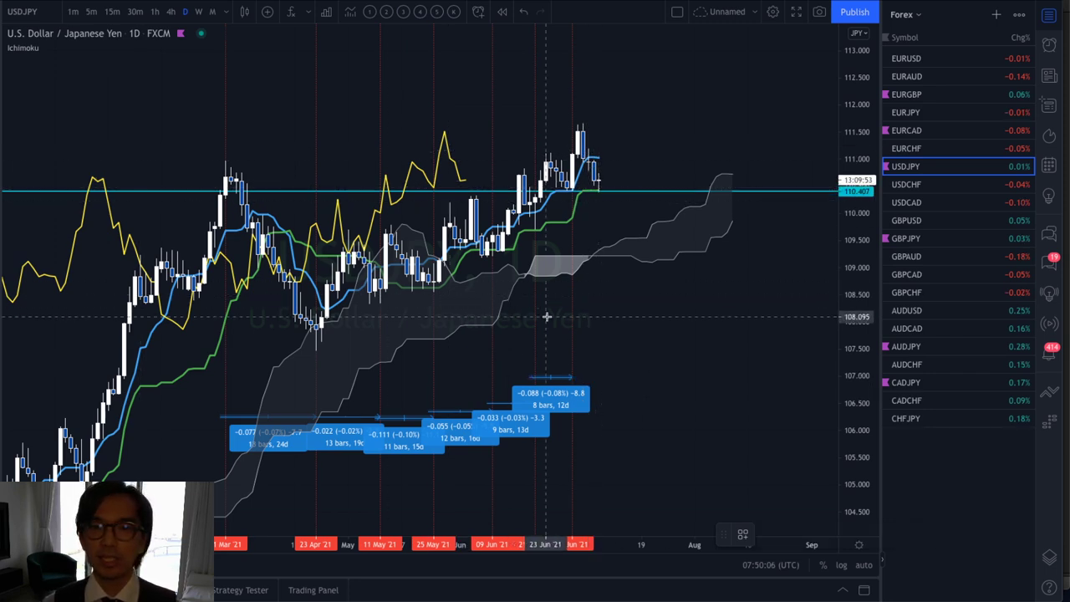
left_click(568, 338, "shift")
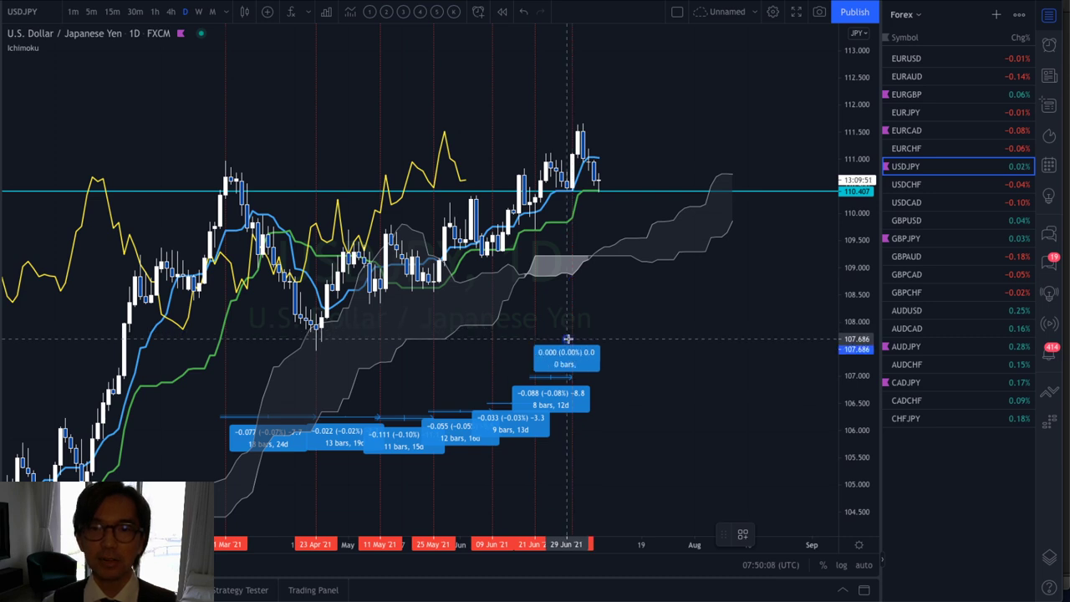
left_click(597, 342)
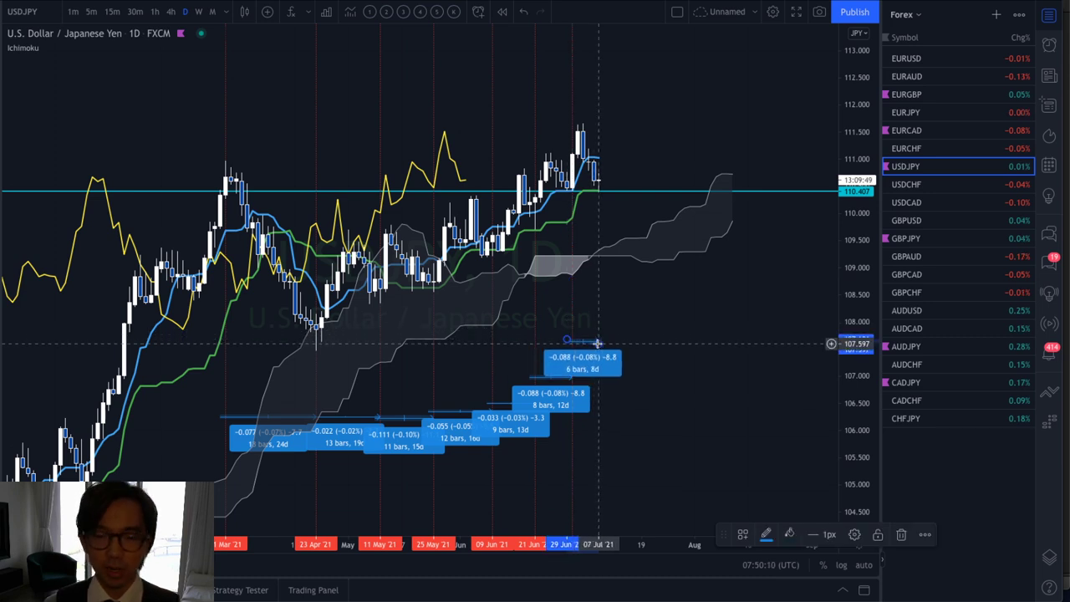
left_click(636, 360)
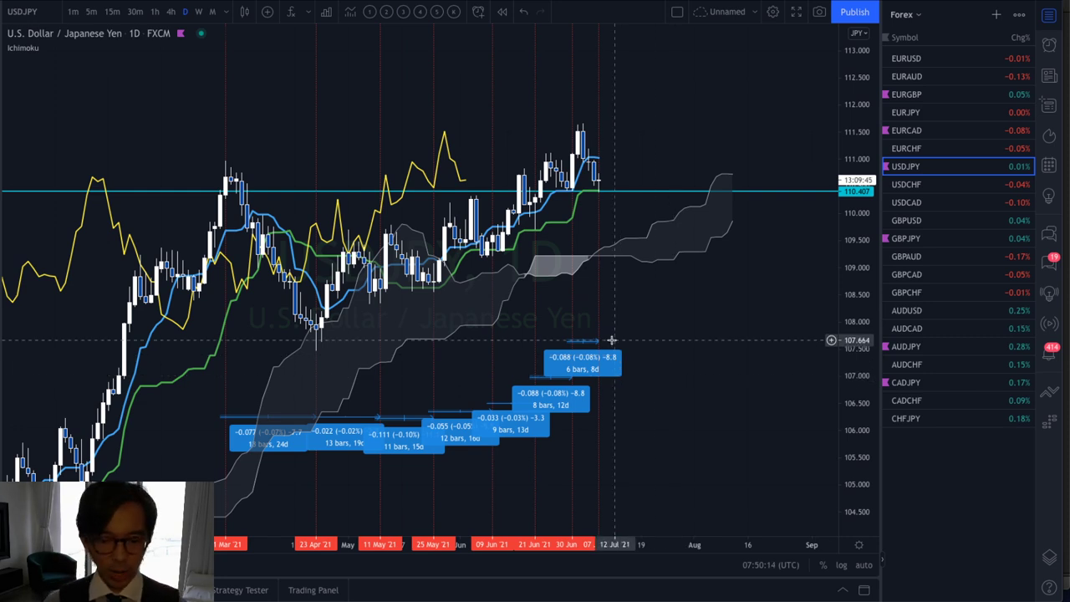
- Sketch a mark under each swing low from 23 Apr '21 to the latest candle on 07 Jul '21
left_click(311, 353)
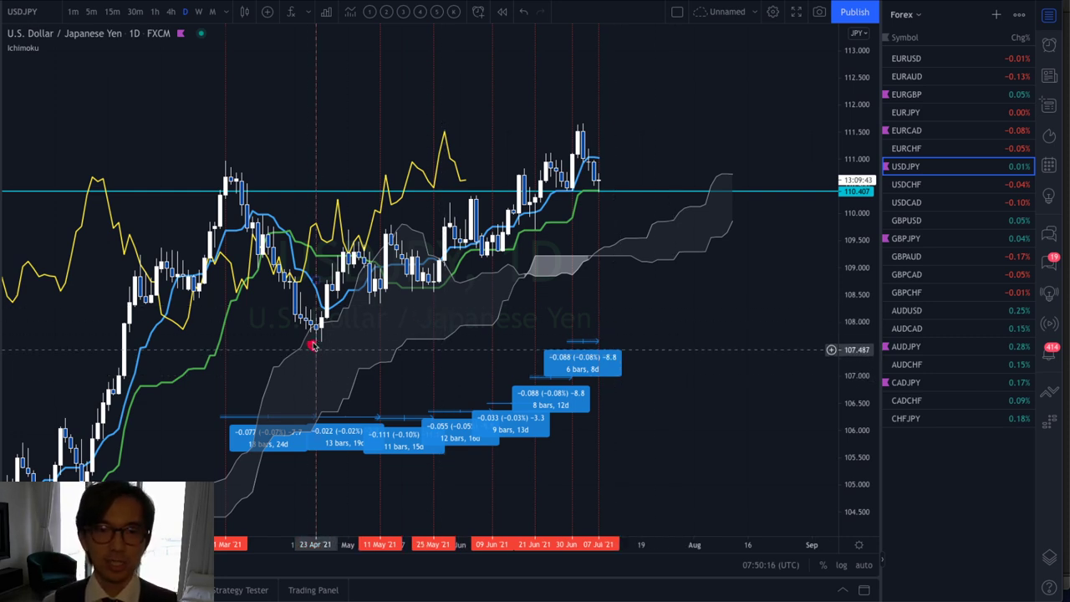
mouse_move(389, 301)
left_mouse_down()
mouse_move(380, 286)
mouse_move(444, 285)
left_mouse_up()
left_click(494, 255)
left_click(534, 228)
left_click(574, 198)
left_click_drag(596, 199, 608, 198)
- Sketch zigzag arrows over the price swings from the 23 April low to the latest candle, and clear all sketches
mouse_move(313, 343)
left_mouse_down()
mouse_move(344, 243)
mouse_move(383, 297)
left_mouse_up()
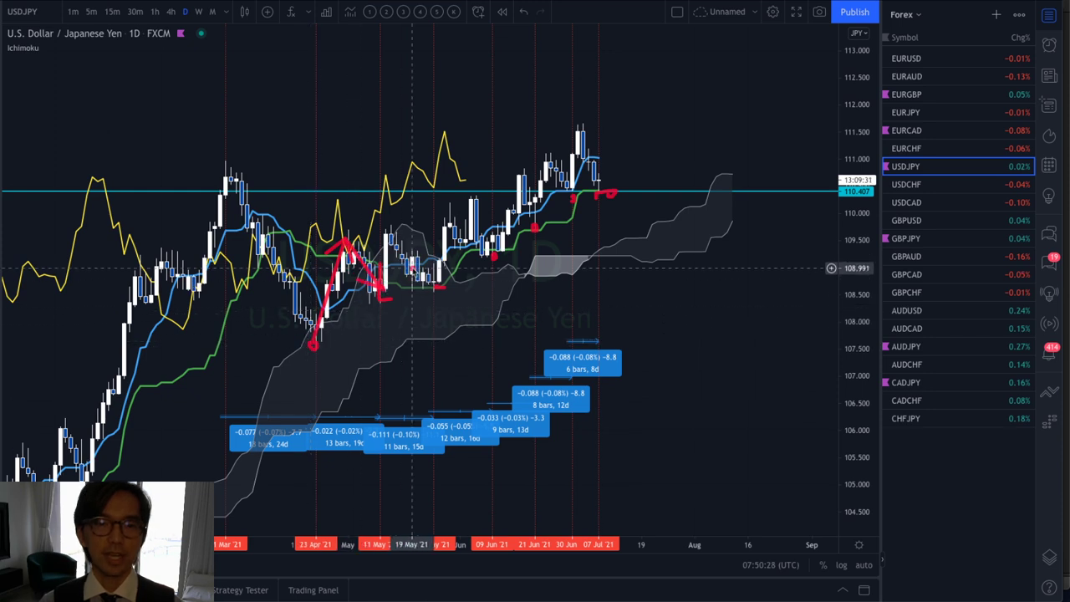
mouse_move(378, 251)
left_mouse_down()
mouse_move(375, 298)
mouse_move(392, 235)
mouse_move(433, 288)
mouse_move(464, 216)
mouse_move(468, 226)
mouse_move(462, 219)
left_mouse_up()
key("ctrl+z")
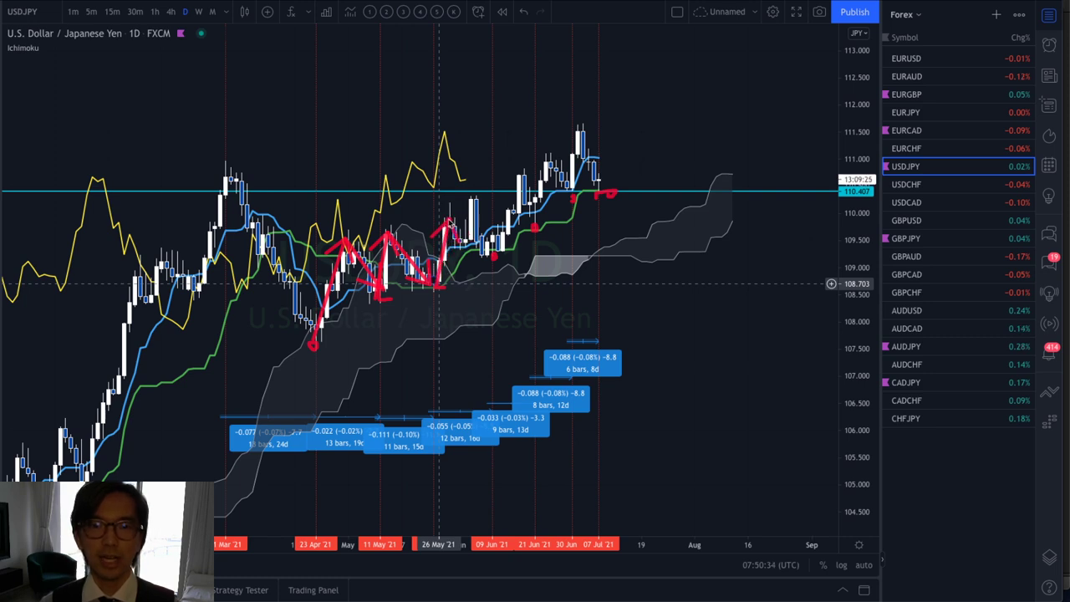
mouse_move(436, 283)
left_mouse_down()
mouse_move(472, 201)
mouse_move(496, 253)
mouse_move(523, 177)
mouse_move(537, 207)
mouse_move(556, 163)
mouse_move(575, 194)
mouse_move(581, 129)
mouse_move(602, 191)
left_mouse_up()
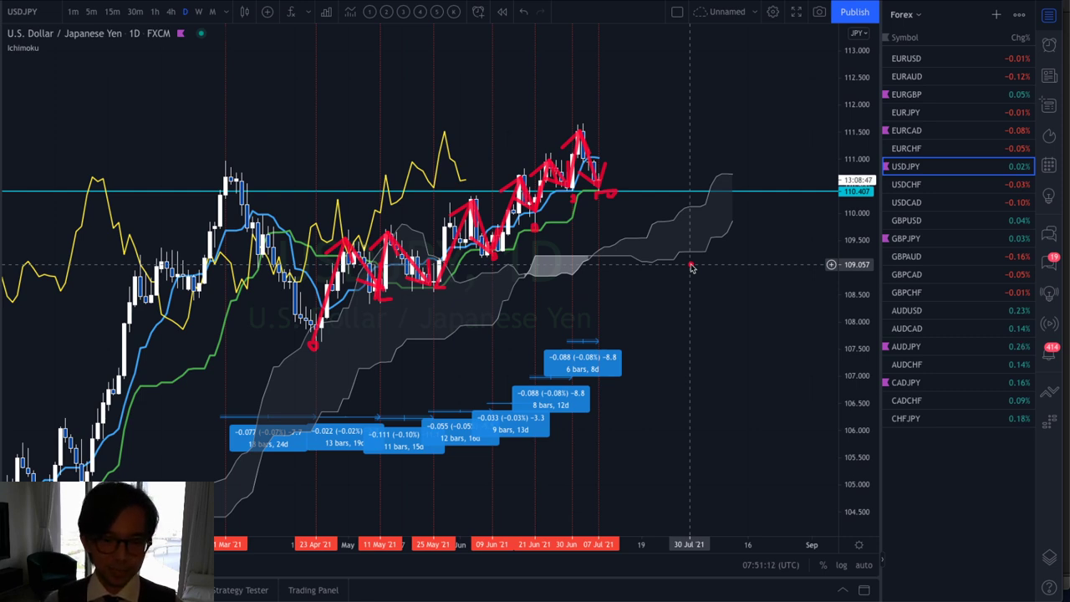
key("Escape")
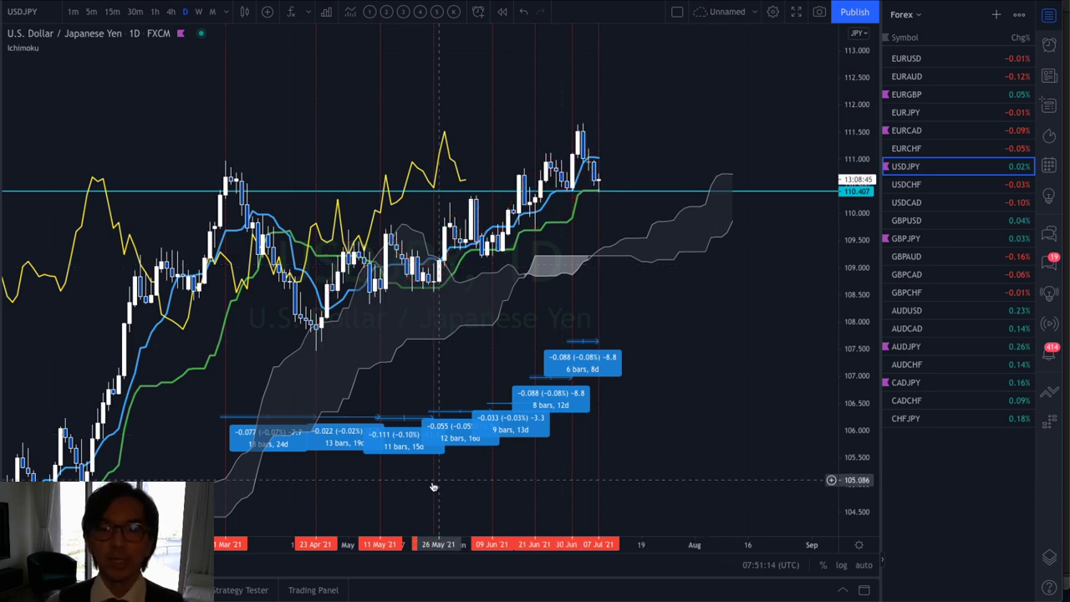
- Sketch over the two swings between 23 Apr, 11 May and 25 May '21, and underline each swing's measured span label
scroll(405, 545, "up", 4)
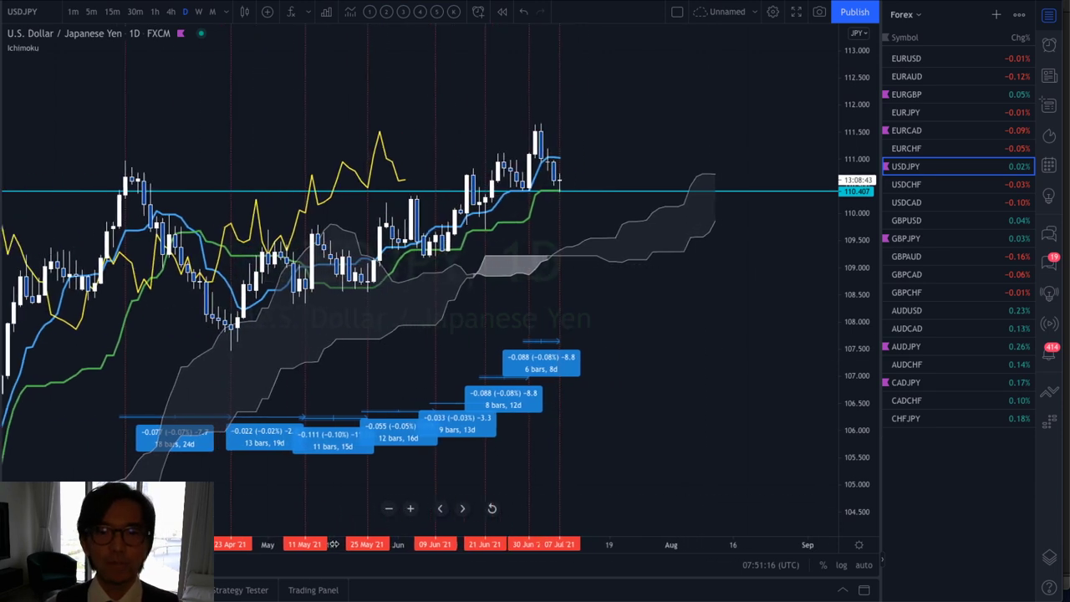
left_click_drag(641, 410, 678, 387)
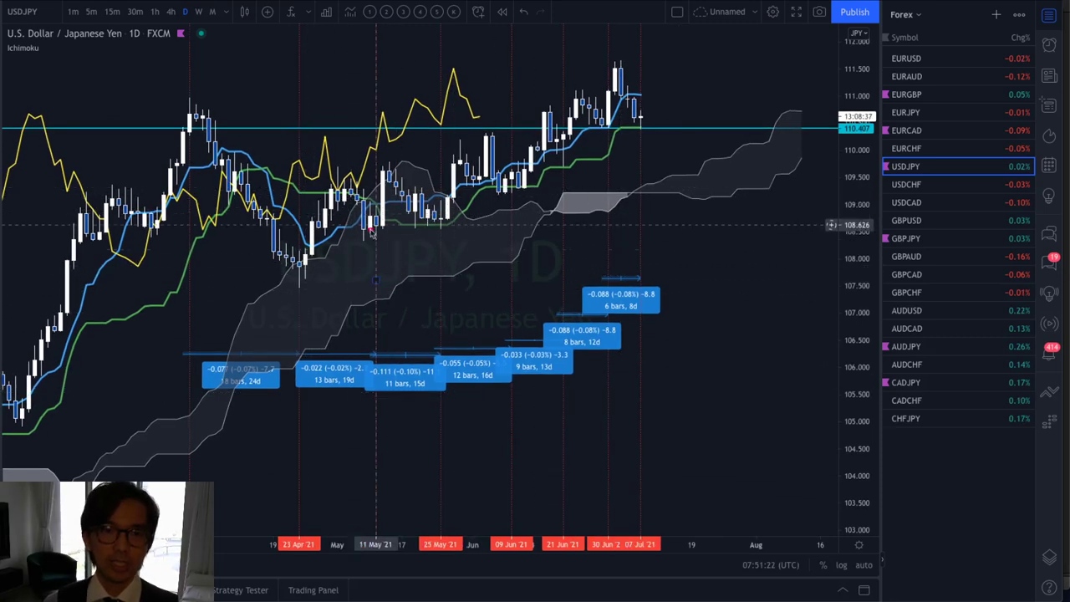
mouse_move(301, 278)
left_mouse_down()
mouse_move(339, 173)
mouse_move(373, 229)
left_mouse_up()
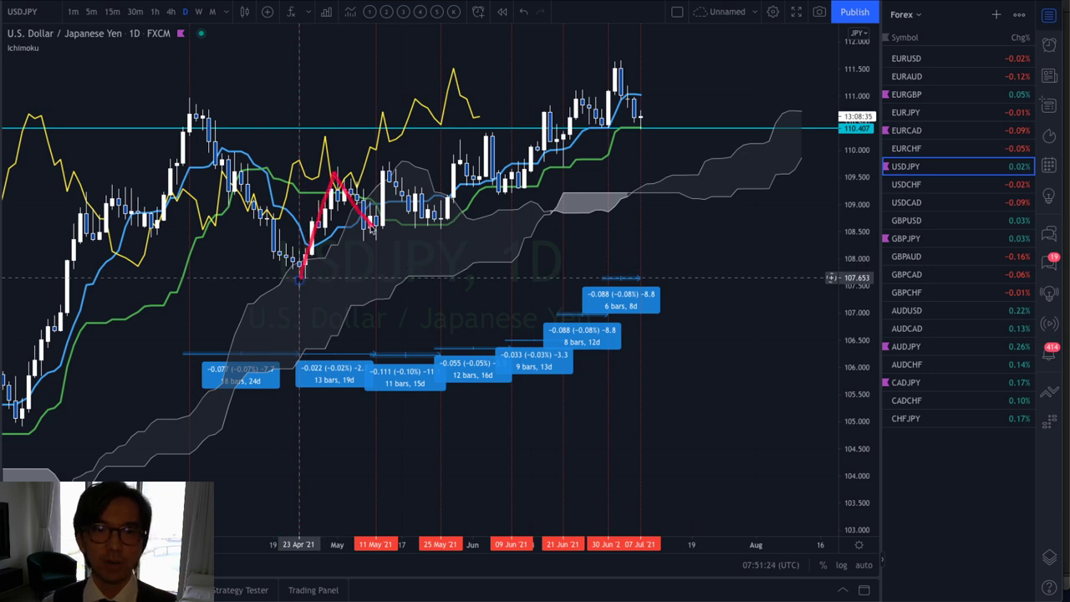
left_click_drag(305, 391, 351, 393)
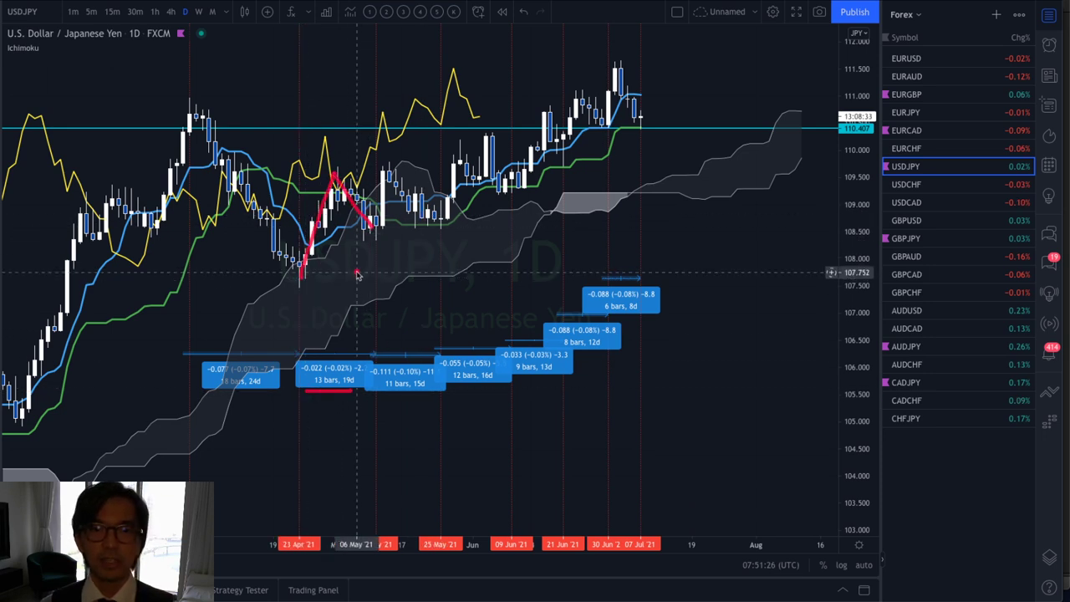
mouse_move(373, 225)
left_mouse_down()
mouse_move(381, 167)
mouse_move(437, 221)
left_mouse_up()
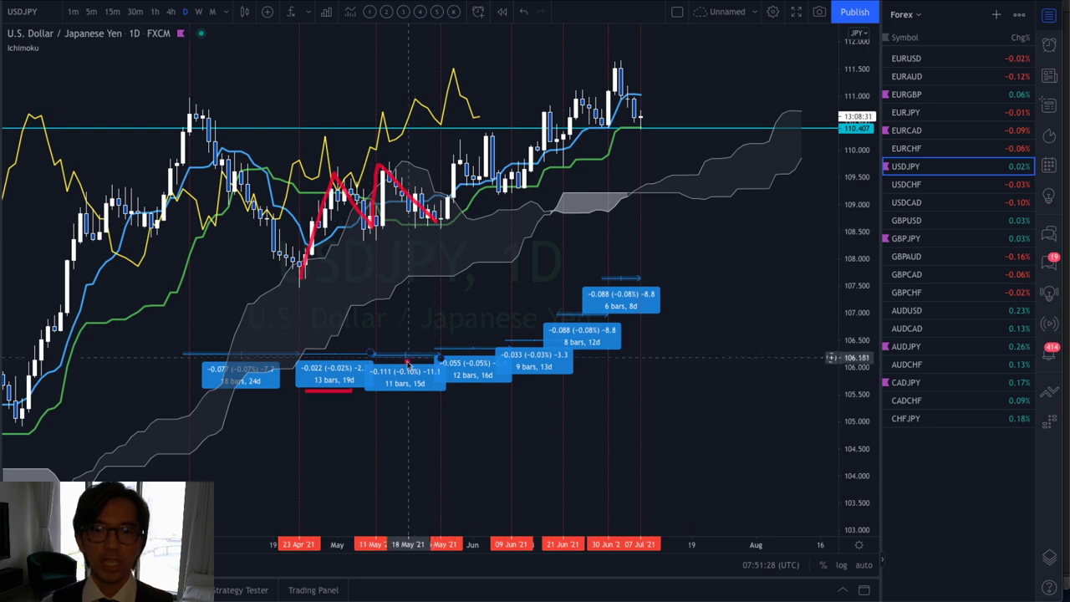
left_click_drag(375, 391, 424, 391)
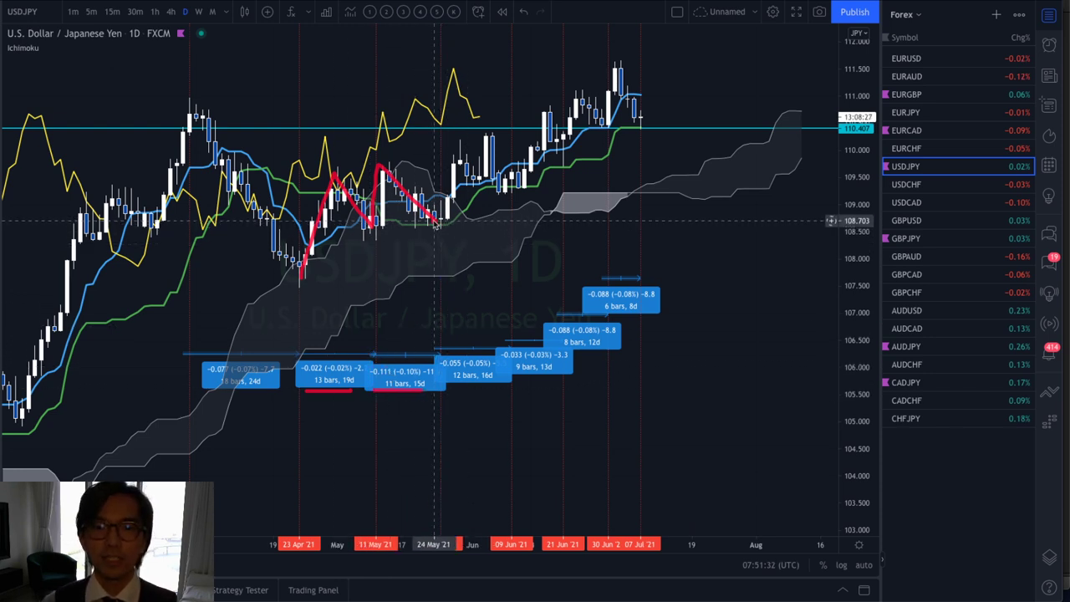
- Sketch over the two swings between 25 May, 09 Jun and 21 Jun '21, and underline each swing's measured span label
mouse_move(434, 219)
left_mouse_down()
mouse_move(456, 157)
mouse_move(481, 136)
mouse_move(508, 186)
left_mouse_up()
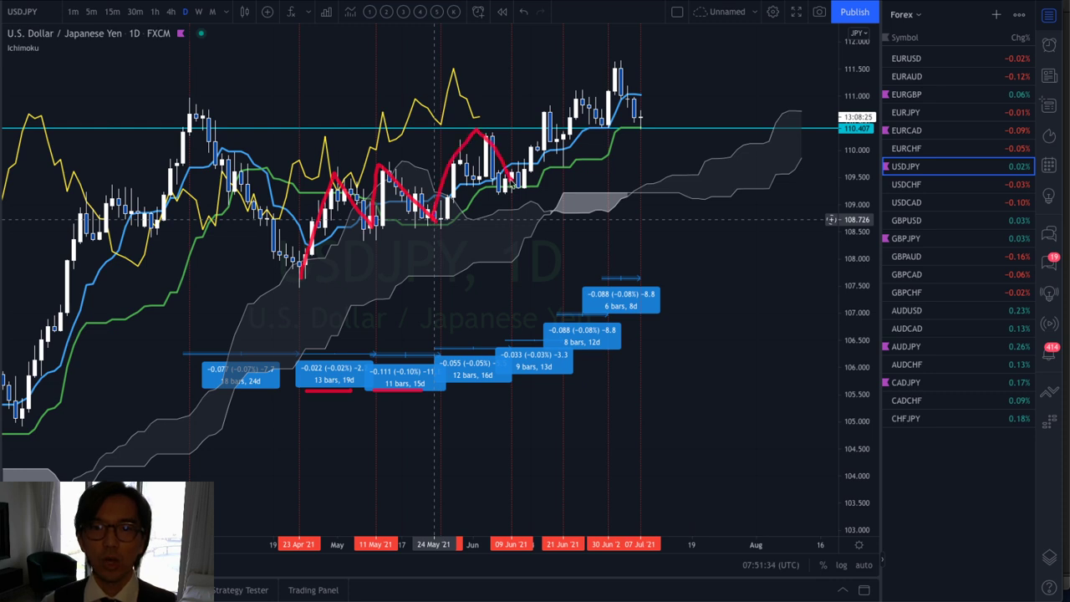
mouse_move(456, 385)
left_mouse_down()
mouse_move(479, 383)
mouse_move(437, 384)
left_mouse_up()
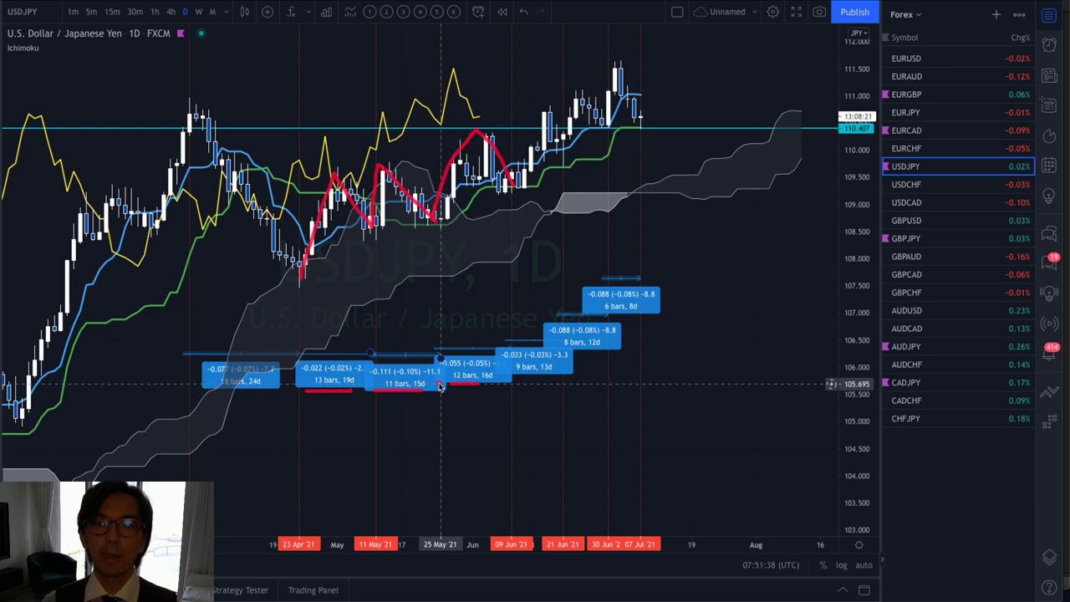
mouse_move(509, 186)
left_mouse_down()
mouse_move(536, 123)
mouse_move(569, 155)
left_mouse_up()
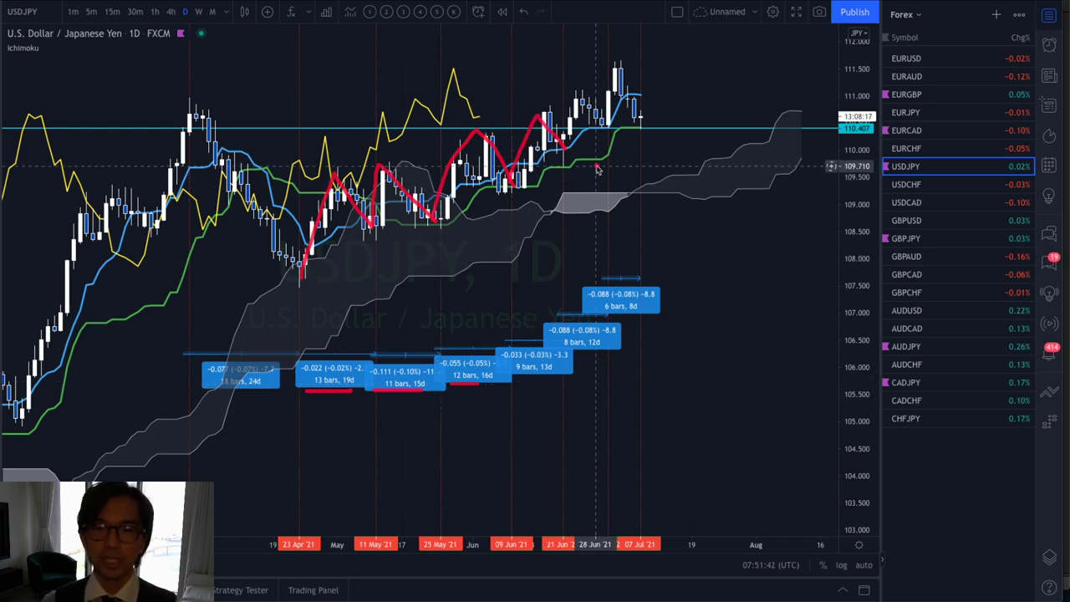
left_click_drag(512, 377, 552, 380)
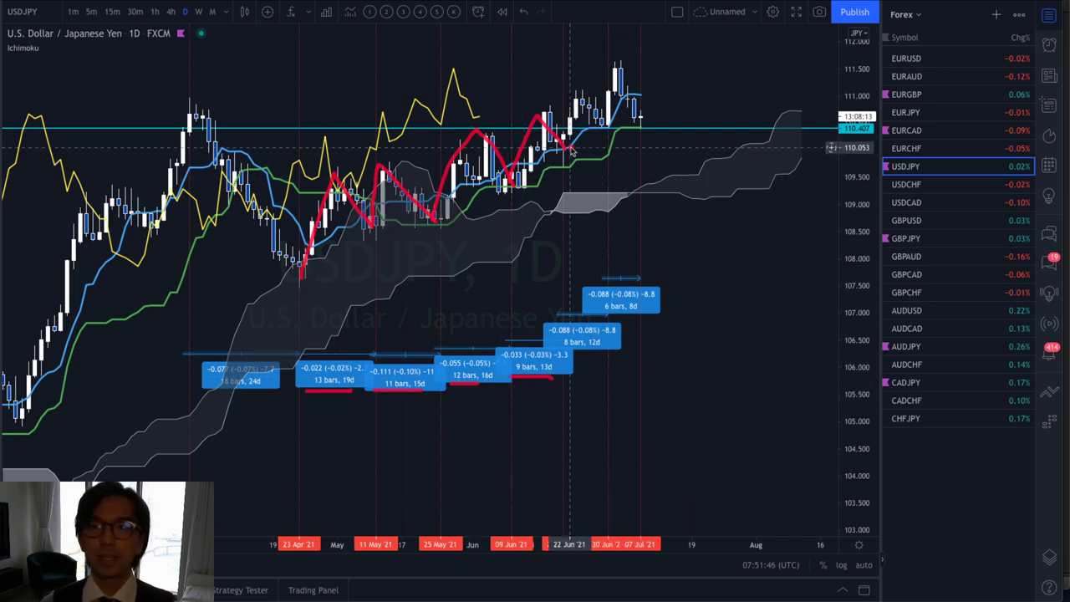
- Sketch over the last two swings up to 07 Jul '21, underline their measured span labels, and clear all sketches
mouse_move(557, 142)
left_mouse_down()
mouse_move(586, 94)
mouse_move(608, 127)
left_mouse_up()
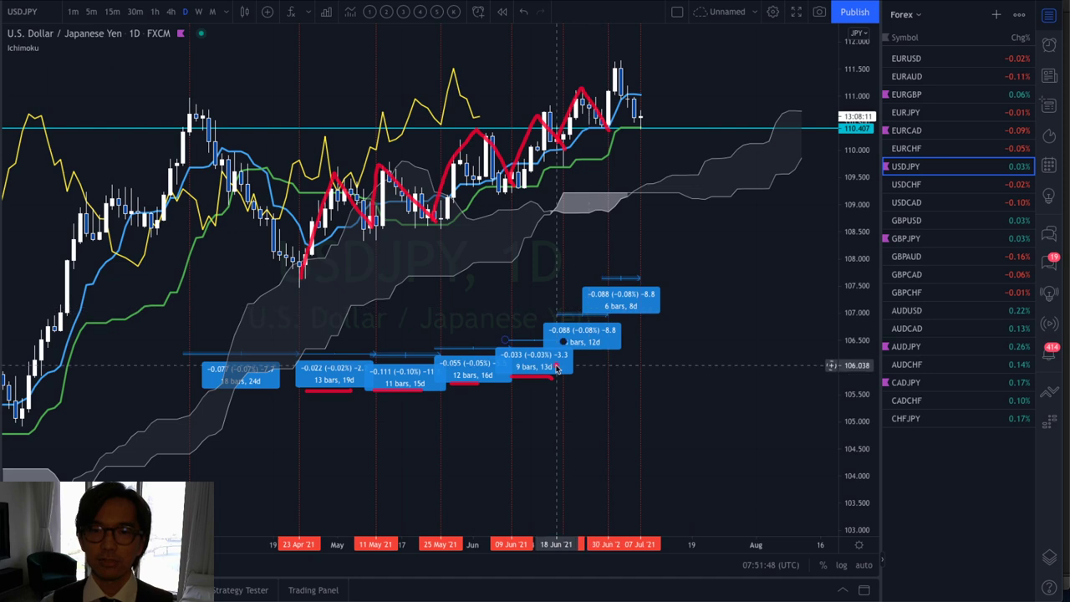
left_click_drag(564, 343, 597, 342)
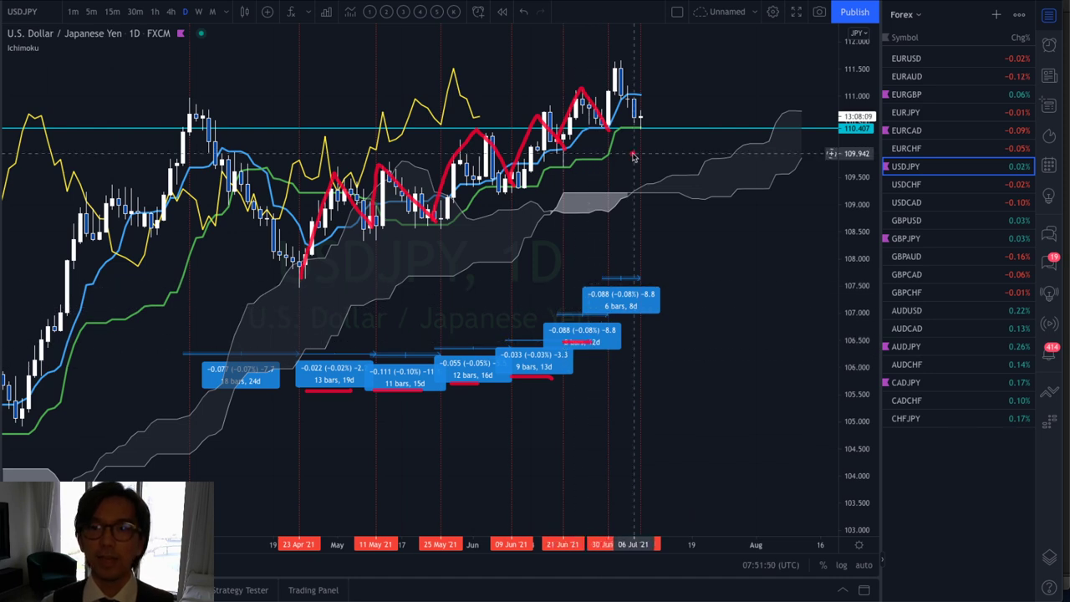
mouse_move(614, 127)
left_mouse_down()
mouse_move(619, 66)
mouse_move(642, 125)
left_mouse_up()
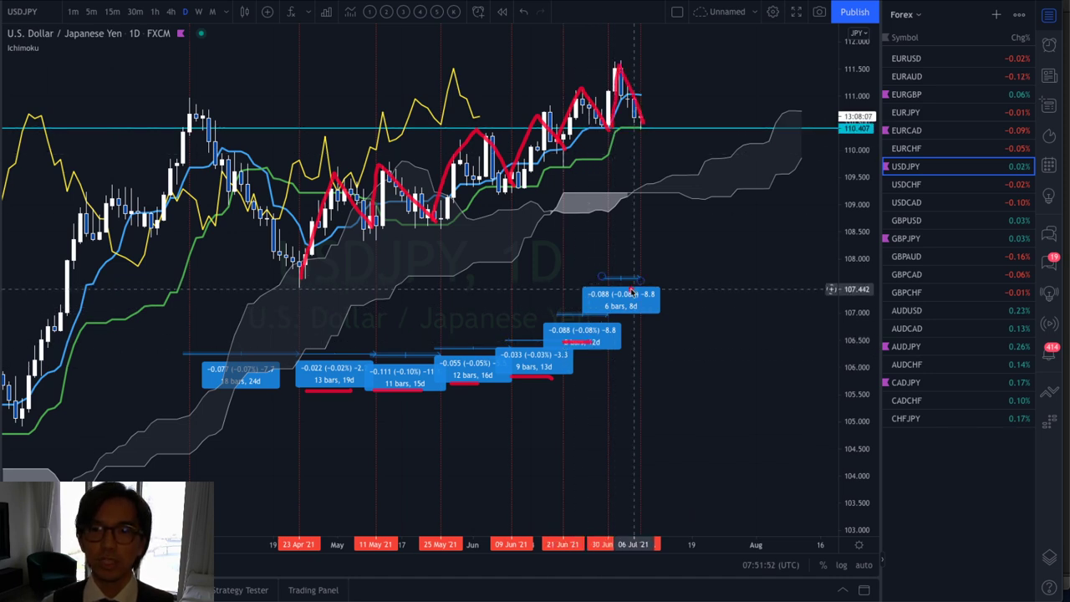
left_click_drag(597, 317, 645, 317)
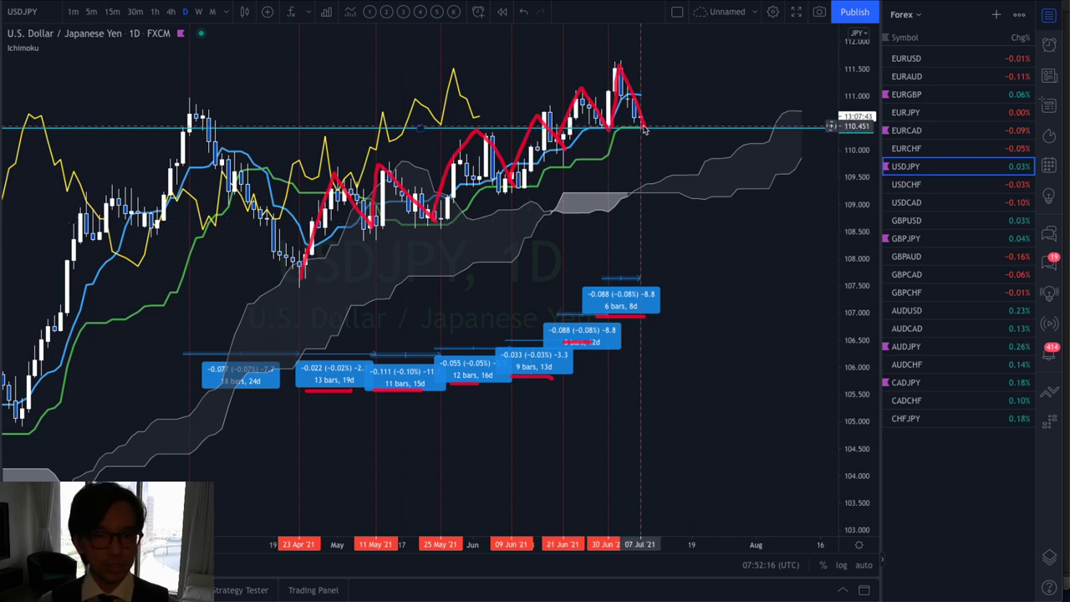
key("Escape")
- Sketch horizontal arrows at the projected cloud's end and below the flat green line, a falling arrow at the latest candle, and one pointing up toward the 110.407 level
left_click_drag(681, 112, 616, 117)
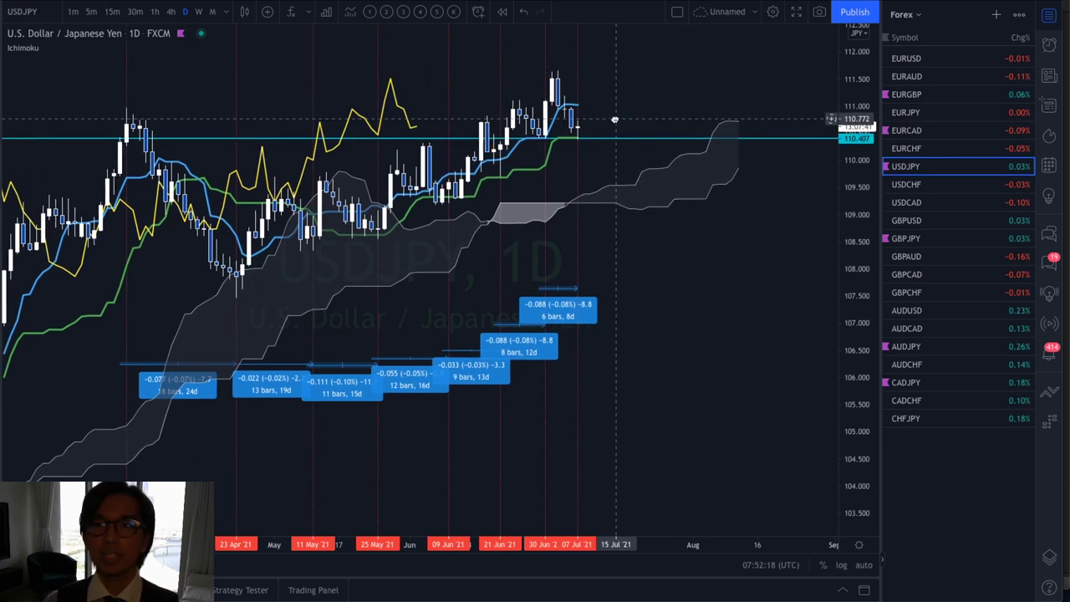
left_click_drag(718, 142, 755, 144)
left_click_drag(551, 156, 579, 164)
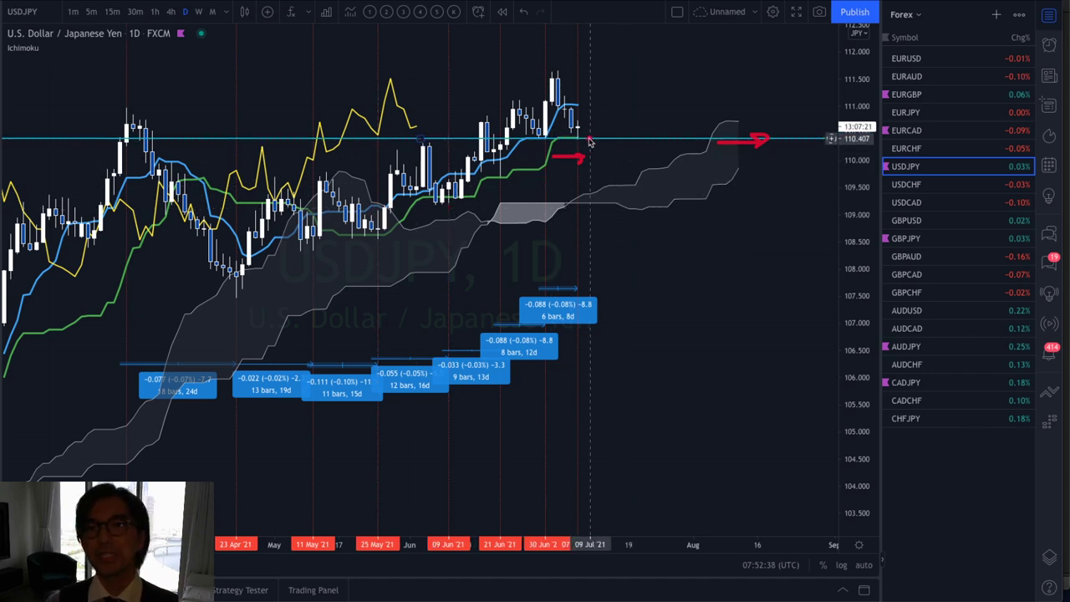
left_click_drag(583, 125, 595, 162)
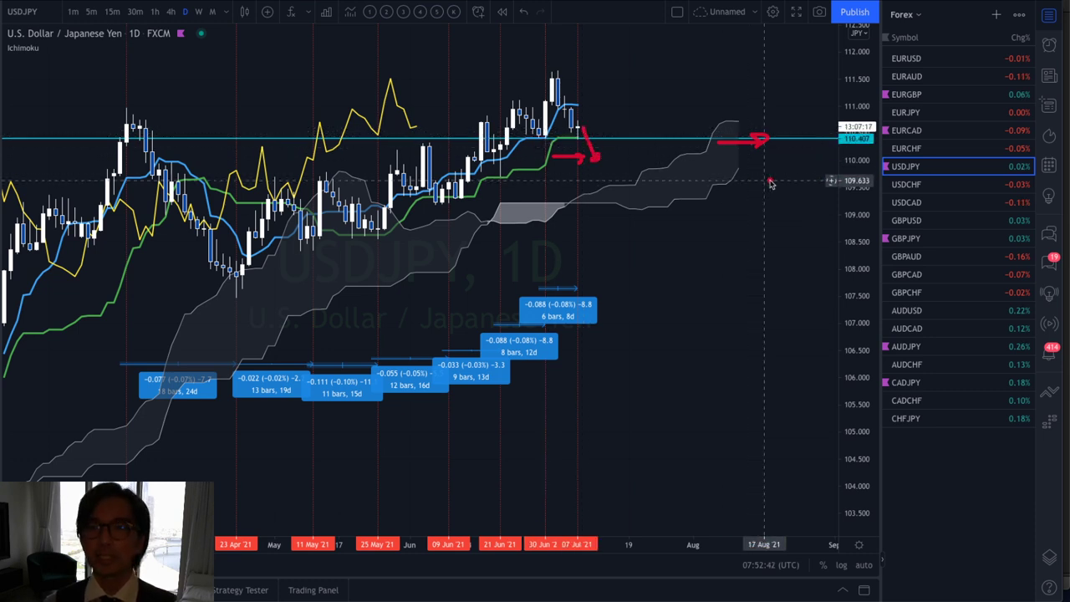
mouse_move(791, 201)
left_mouse_down()
mouse_move(822, 154)
mouse_move(832, 164)
left_mouse_up()
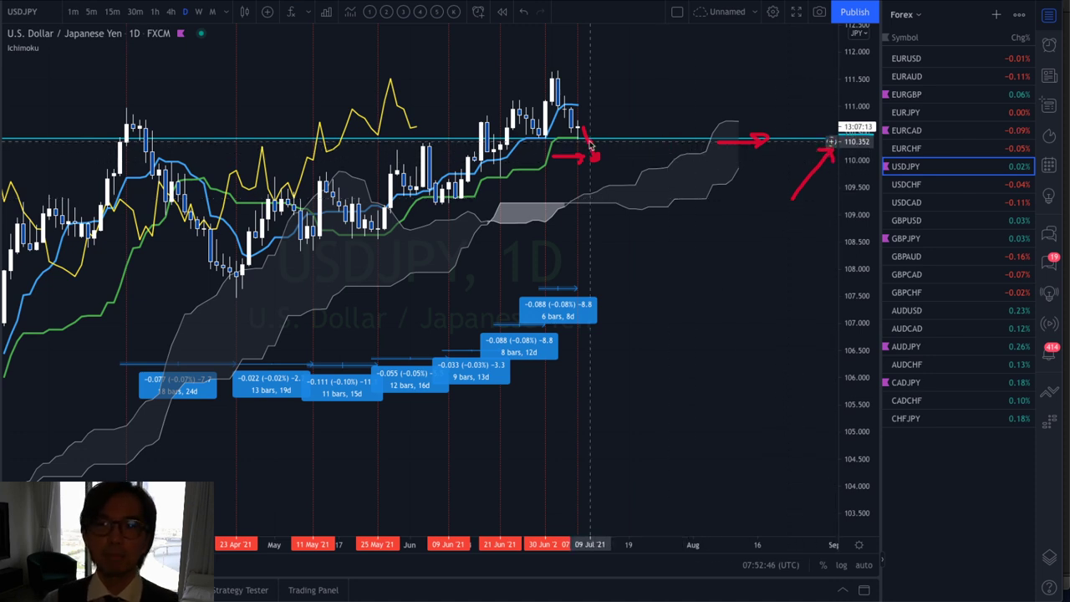
- Extend the falling arrow from the latest candle down to the cloud's upper edge, and clear all sketches
left_click_drag(611, 174, 615, 182)
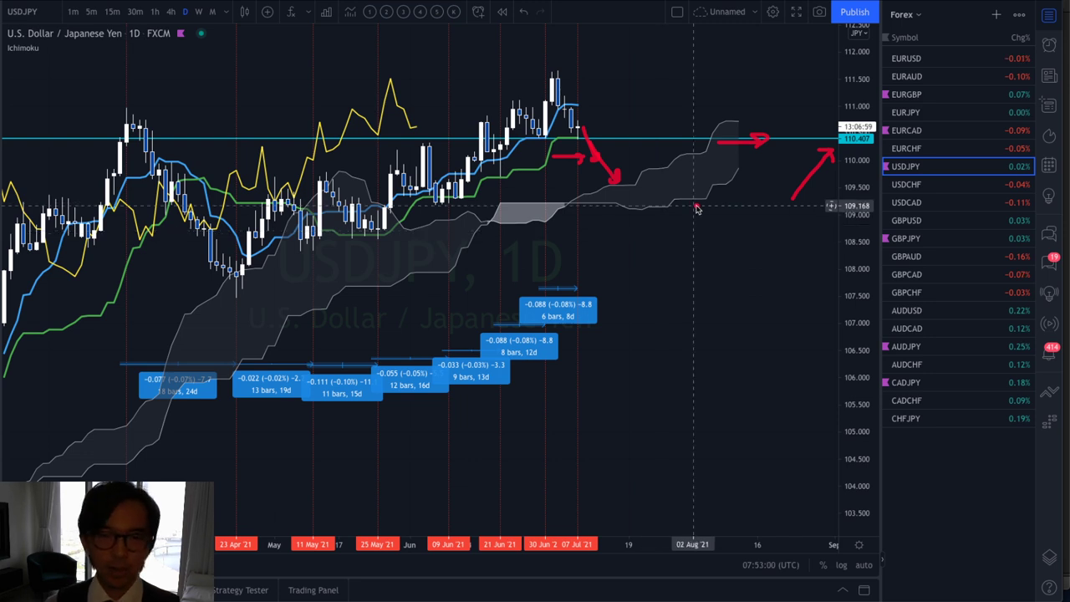
key("e")
- Sketch a rising arrow from the latest candle and a falling one back toward 110.407, and outline three peaks above the recent highs
mouse_move(600, 136)
left_mouse_down()
mouse_move(583, 130)
mouse_move(606, 90)
left_mouse_up()
left_click_drag(614, 130, 605, 126)
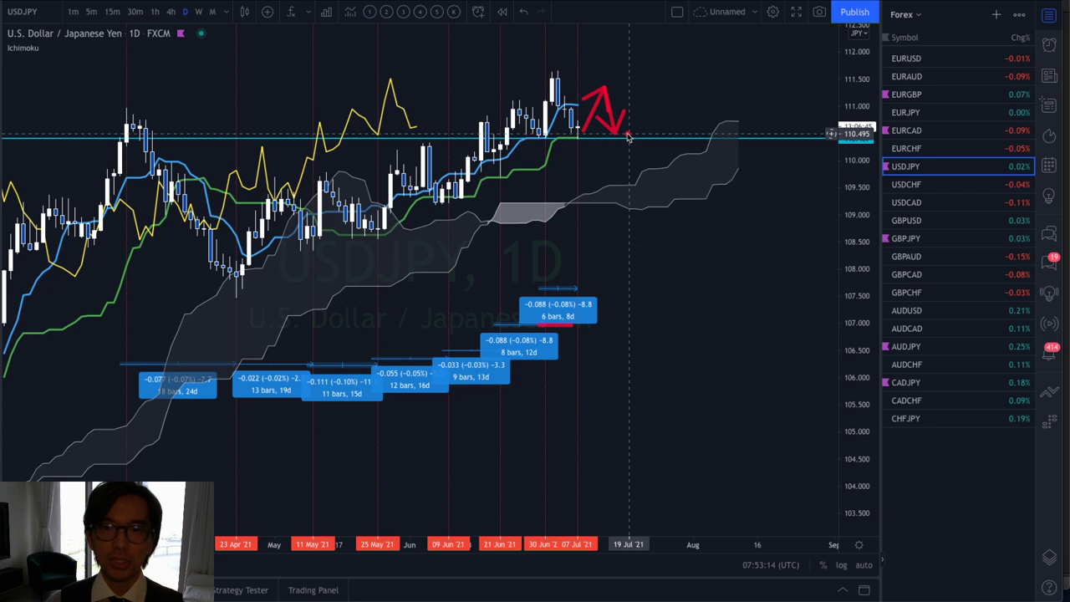
mouse_move(480, 97)
left_mouse_down()
mouse_move(494, 81)
mouse_move(520, 87)
mouse_move(549, 54)
mouse_move(575, 77)
mouse_move(638, 85)
left_mouse_up()
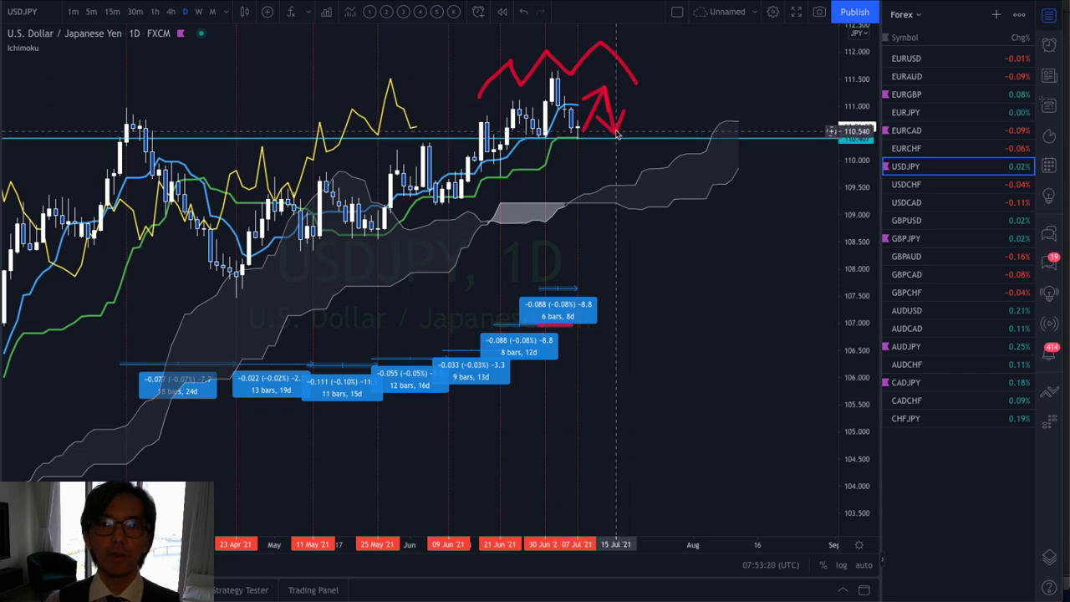
- Sketch a zigzag decline from the 110.407 level down to a dot at the projected cloud's lower edge, and clear all sketches
mouse_move(616, 133)
left_mouse_down()
mouse_move(627, 159)
mouse_move(643, 148)
mouse_move(677, 202)
left_mouse_up()
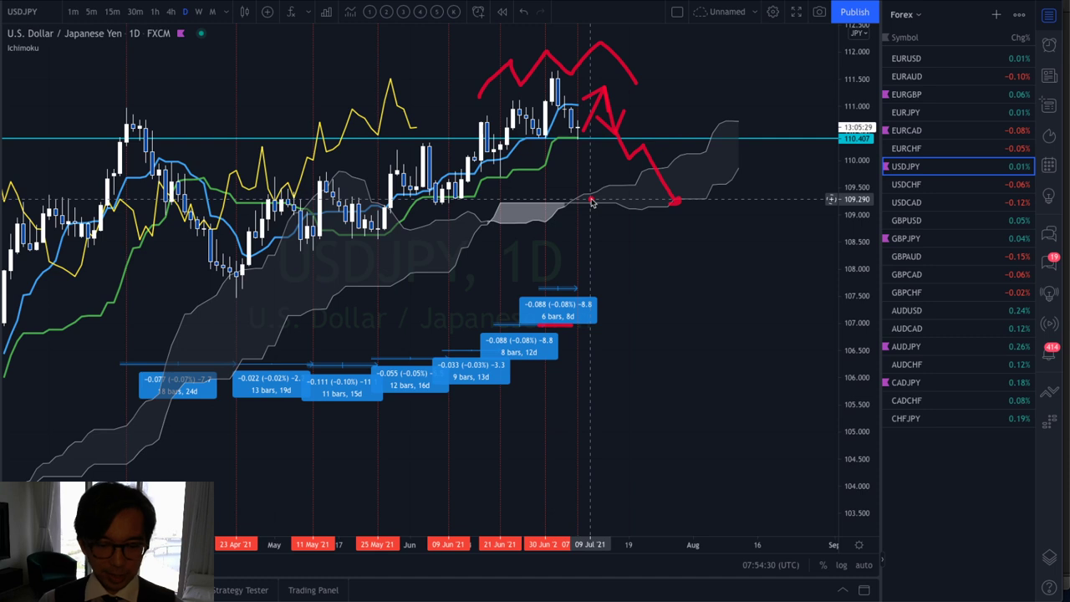
key("Escape")
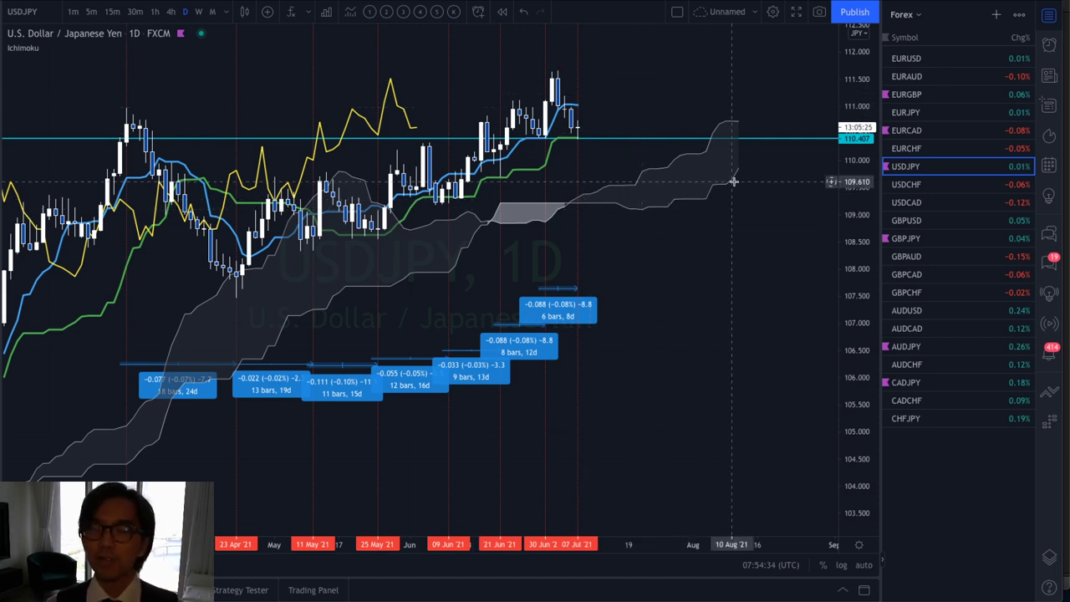
- Switch from the USDJPY chart to the presentation's welcome slide with the services and weekly program guide
left_click_drag(630, 169, 668, 193)
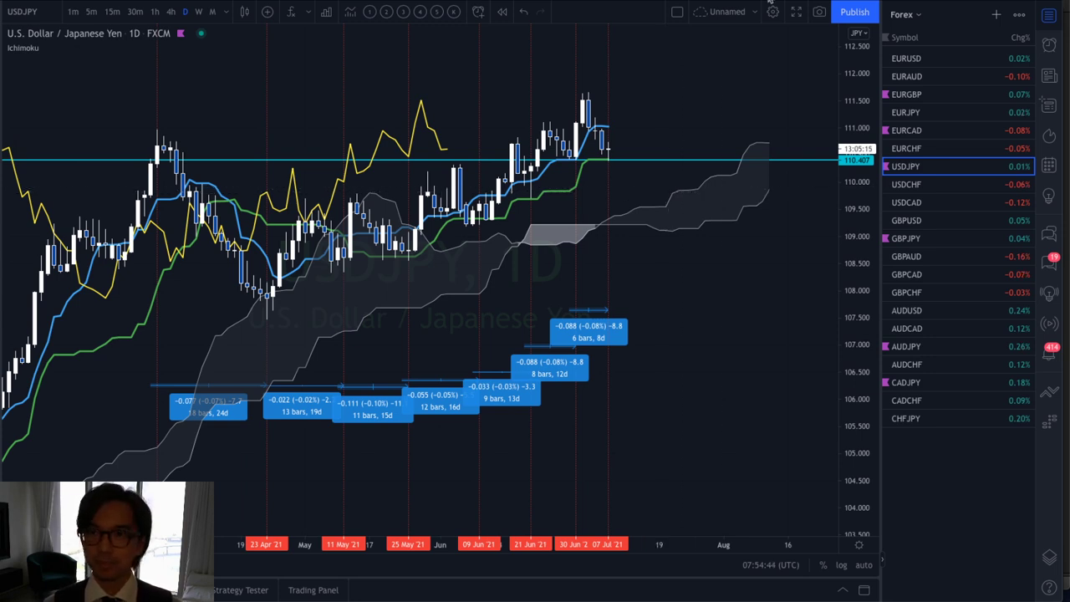
key("alt+Tab")
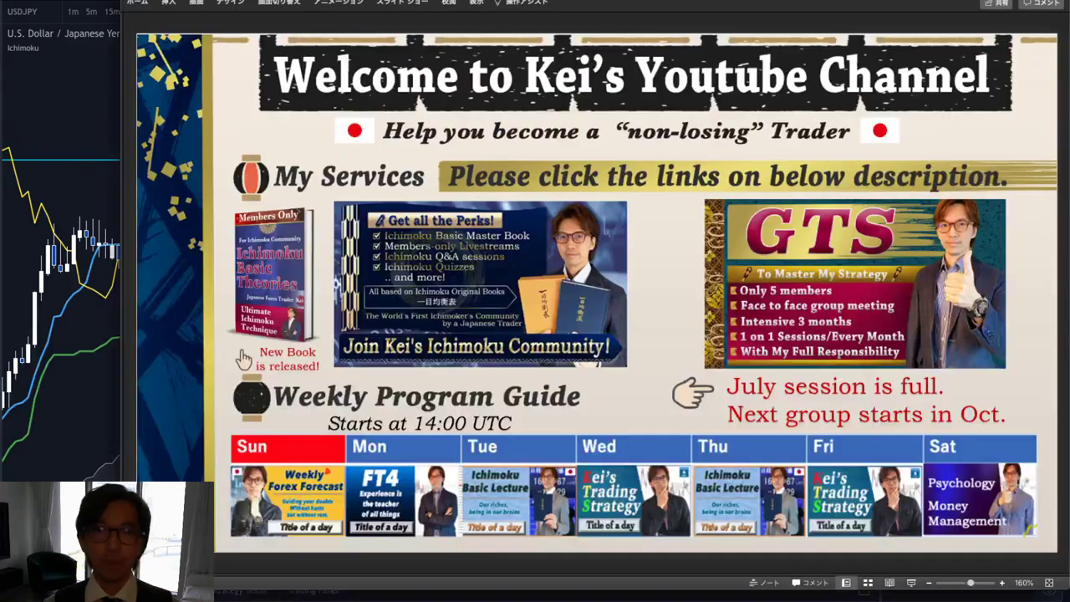